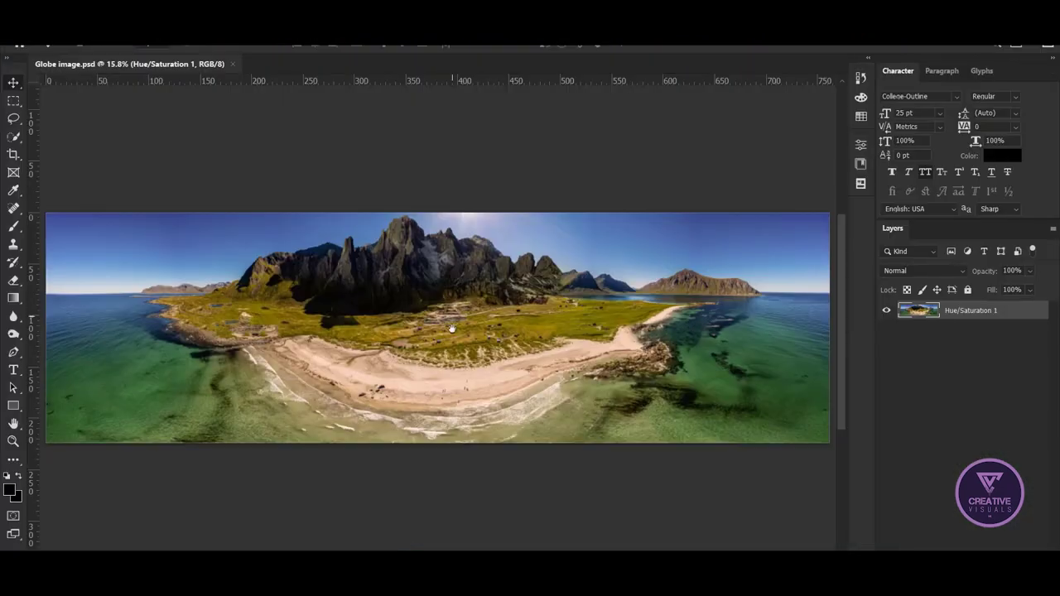
Pan the Globe image.psd beach-and-mountains panorama slightly to frame it in view.
left_click_drag(451, 330, 456, 321)
Offset the panorama horizontally by -3093 px with Wrap Around so the join falls in the sea.
left_click(186, 37)
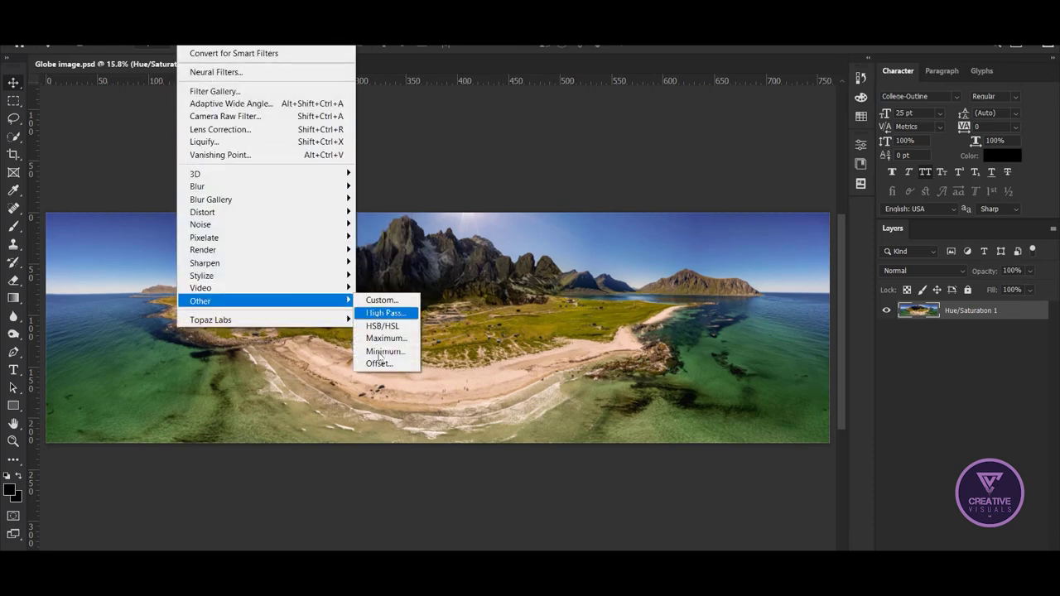
left_click(385, 365)
left_click_drag(450, 327, 359, 325)
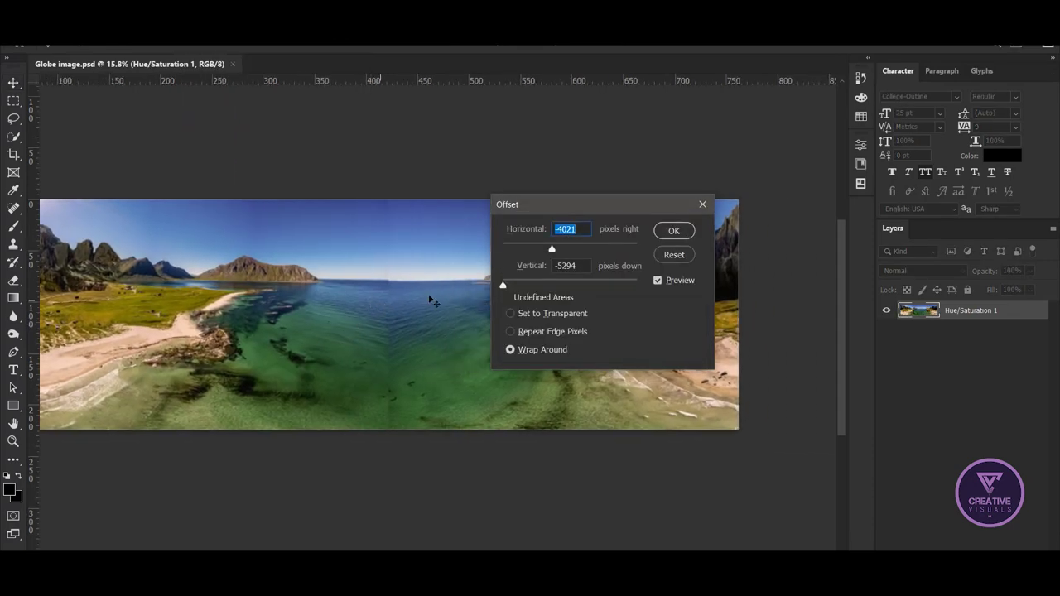
left_click_drag(551, 250, 552, 252)
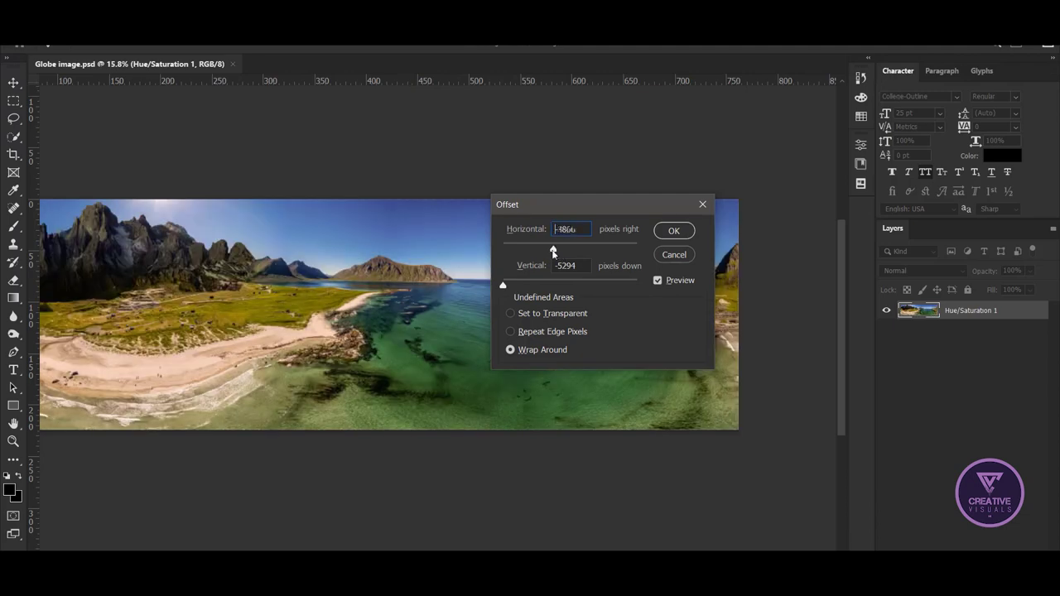
left_click_drag(551, 252, 556, 251)
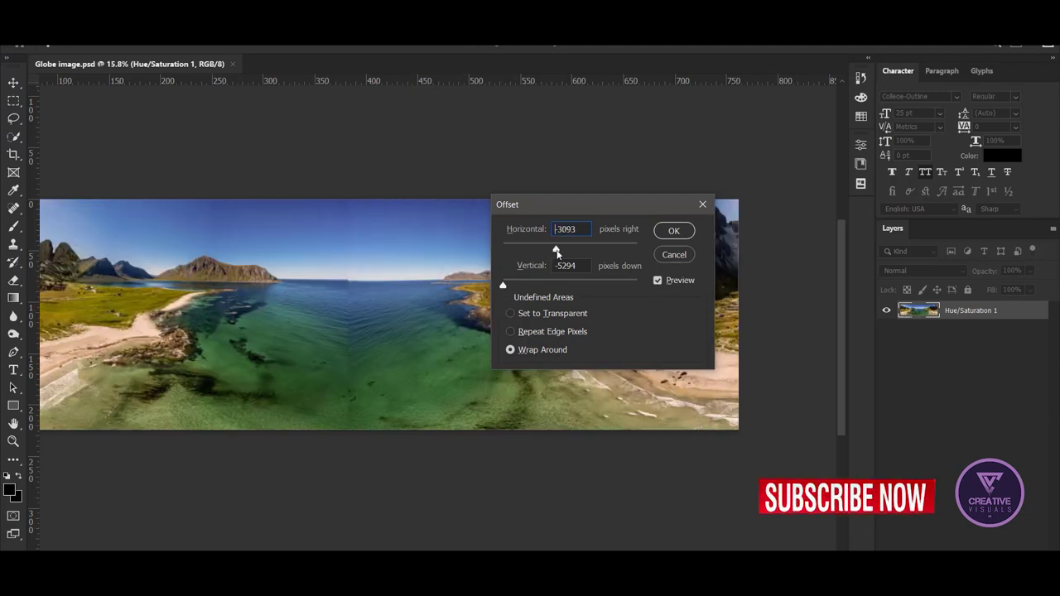
left_click(674, 231)
scroll(413, 281, "up", 1)
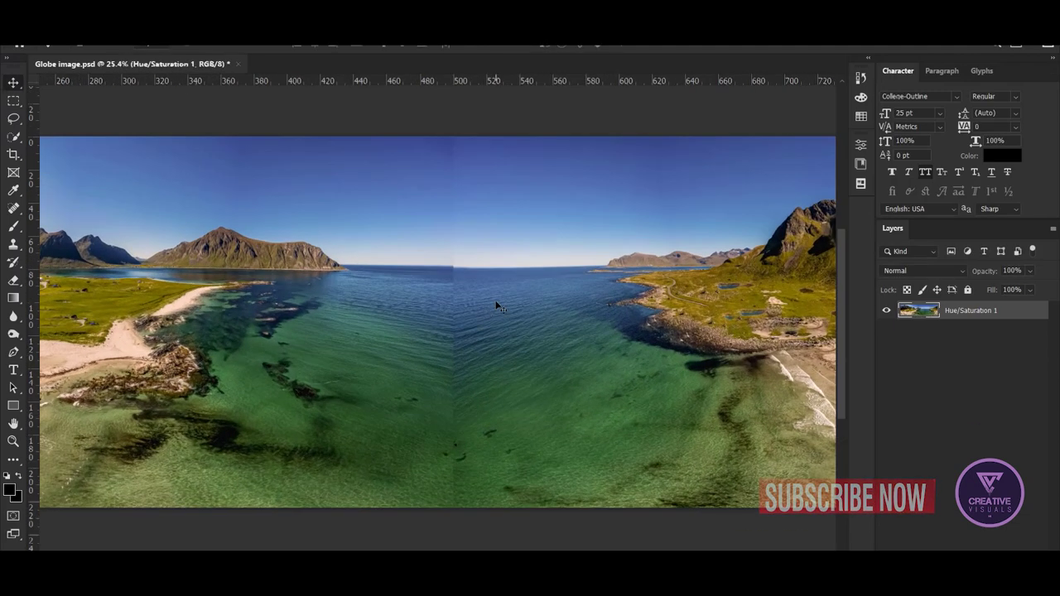
With the Patch tool, patch the vertical seam in the sky using clean sky.
scroll(414, 281, "up", 1)
right_click(13, 208)
left_click(50, 235)
scroll(390, 182, "up", 1)
scroll(390, 182, "up", 3)
mouse_move(386, 142)
left_mouse_down()
mouse_move(365, 347)
mouse_move(378, 397)
mouse_move(400, 311)
left_mouse_up()
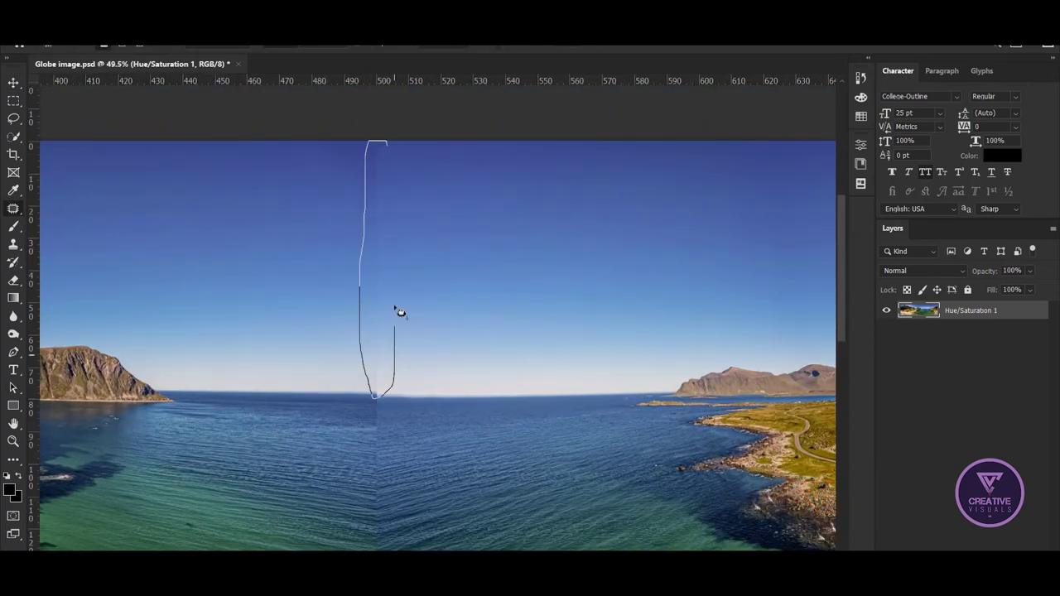
mouse_move(370, 201)
left_mouse_down()
mouse_move(399, 240)
mouse_move(431, 257)
left_mouse_up()
Patch the seam through the green shallow water with nearby water and deselect.
mouse_move(423, 383)
left_mouse_down()
mouse_move(466, 306)
mouse_move(466, 163)
left_mouse_up()
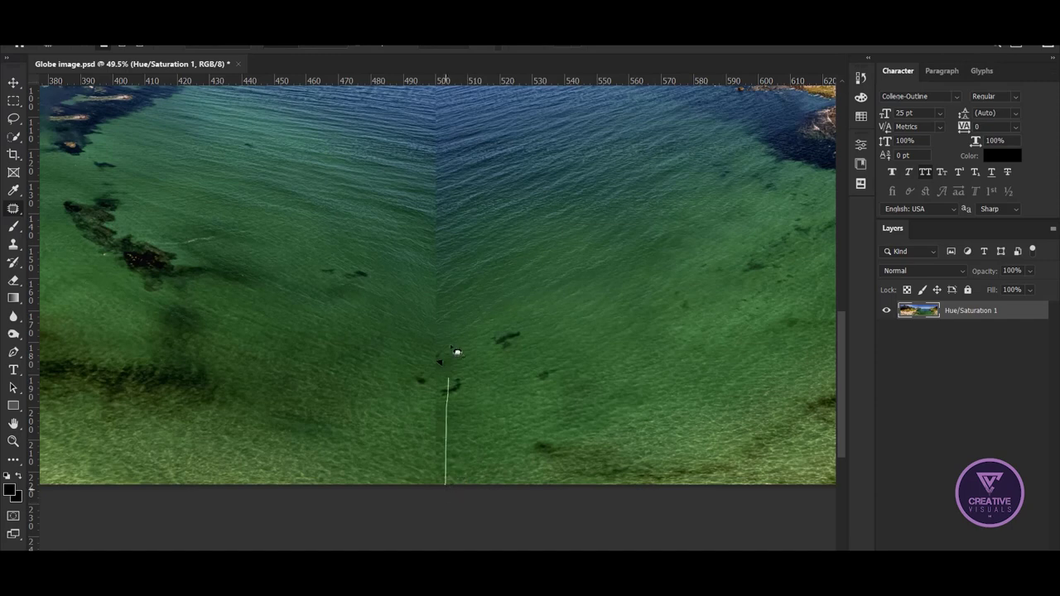
left_click_drag(429, 414, 425, 485)
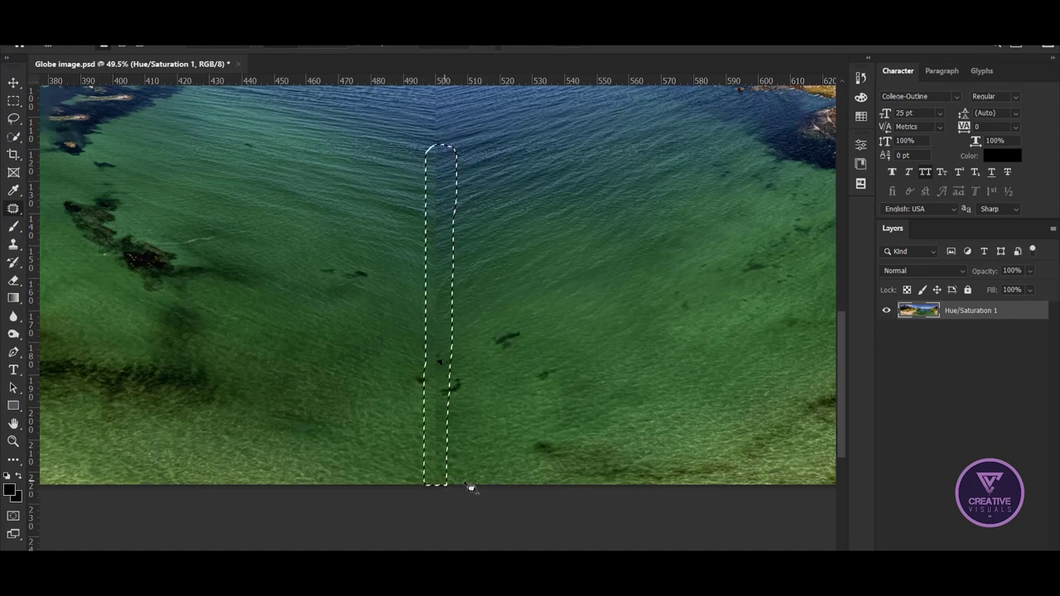
left_click_drag(444, 379, 484, 378)
key("ctrl+d")
Copy a section of sea around the seam onto a new Layer 1 and nudge it.
scroll(502, 293, "down", 1)
scroll(485, 284, "down", 1)
scroll(497, 198, "down", 1)
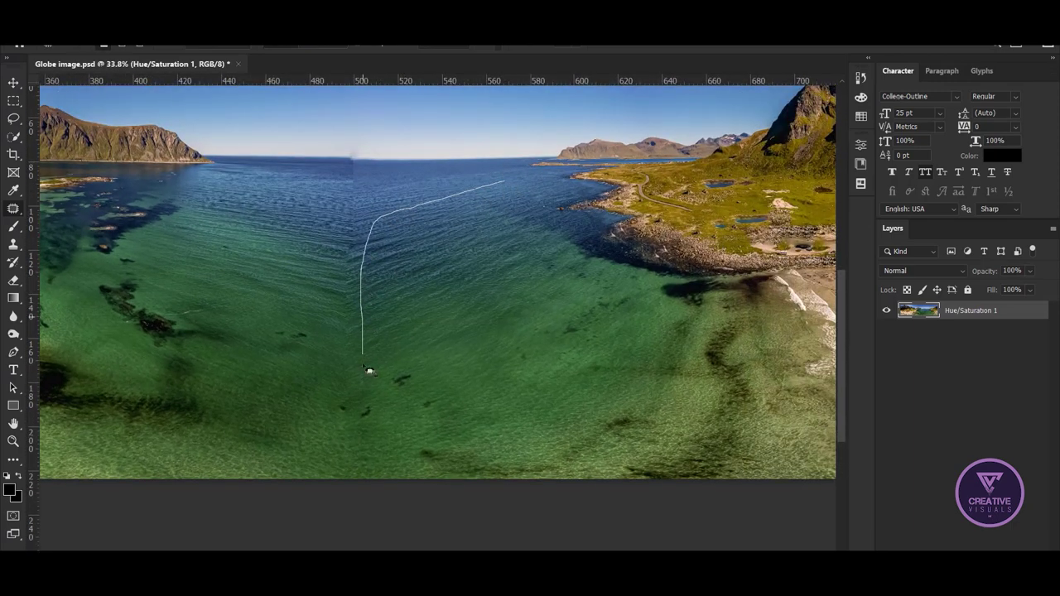
left_click_drag(503, 187, 500, 182)
key("ctrl+j")
left_click_drag(438, 244, 440, 246)
key("ctrl+t")
left_click(615, 46)
Warp the sea patch, curving its left edge and lifting its top edge to the horizon.
left_click_drag(350, 263, 273, 184)
left_click_drag(348, 179, 335, 150)
left_click_drag(341, 329, 250, 277)
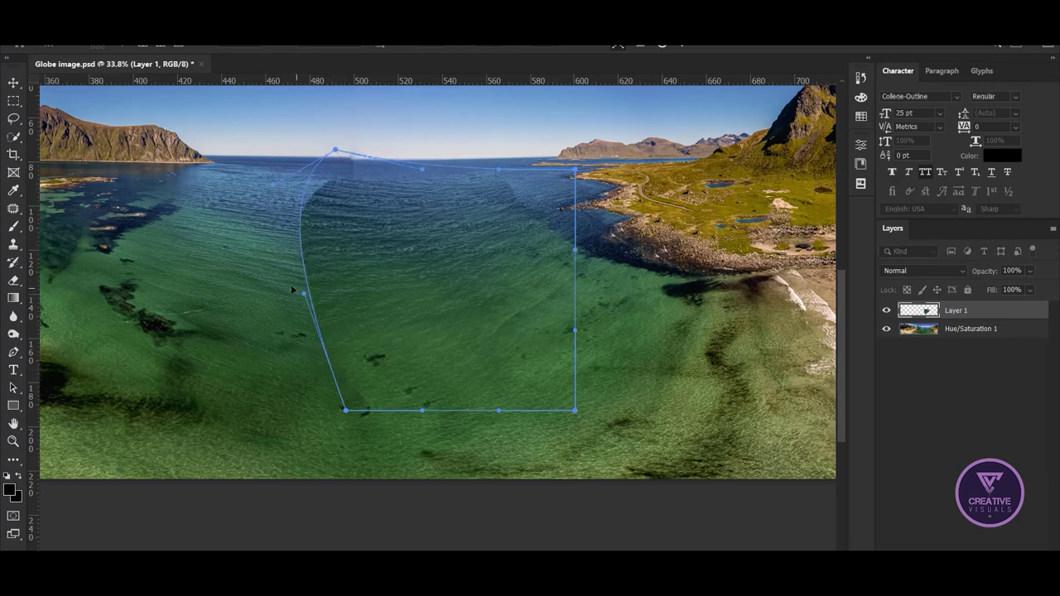
left_click_drag(498, 170, 494, 157)
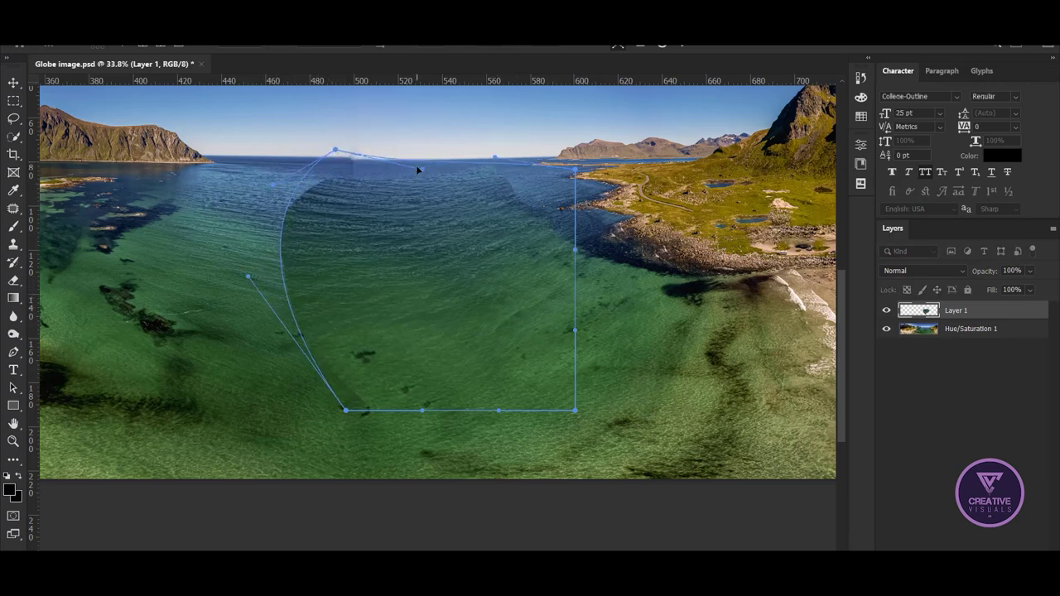
left_click_drag(417, 167, 416, 156)
left_click_drag(335, 150, 286, 175)
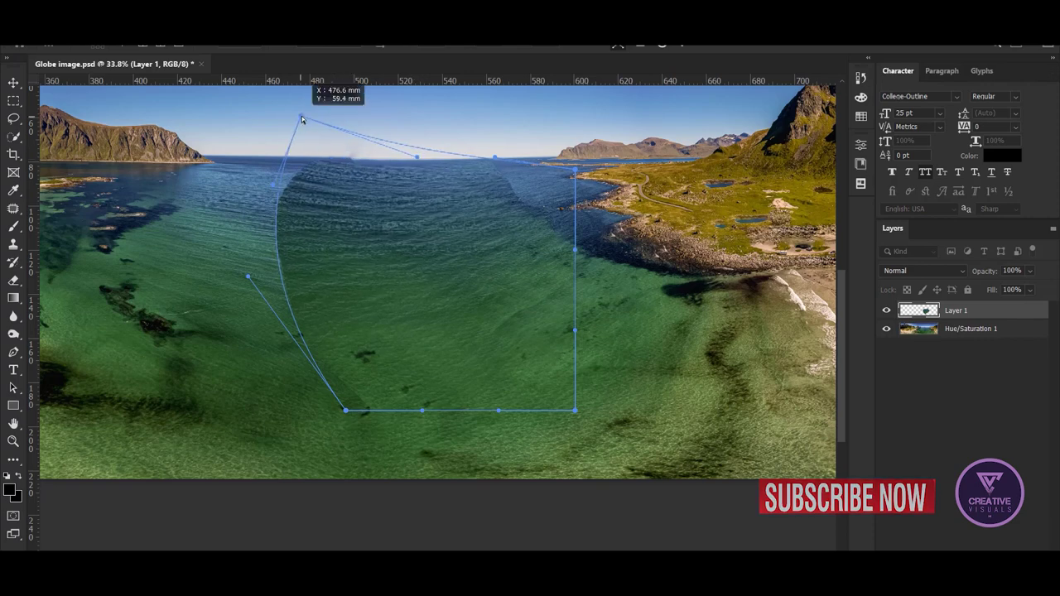
left_click_drag(288, 175, 302, 139)
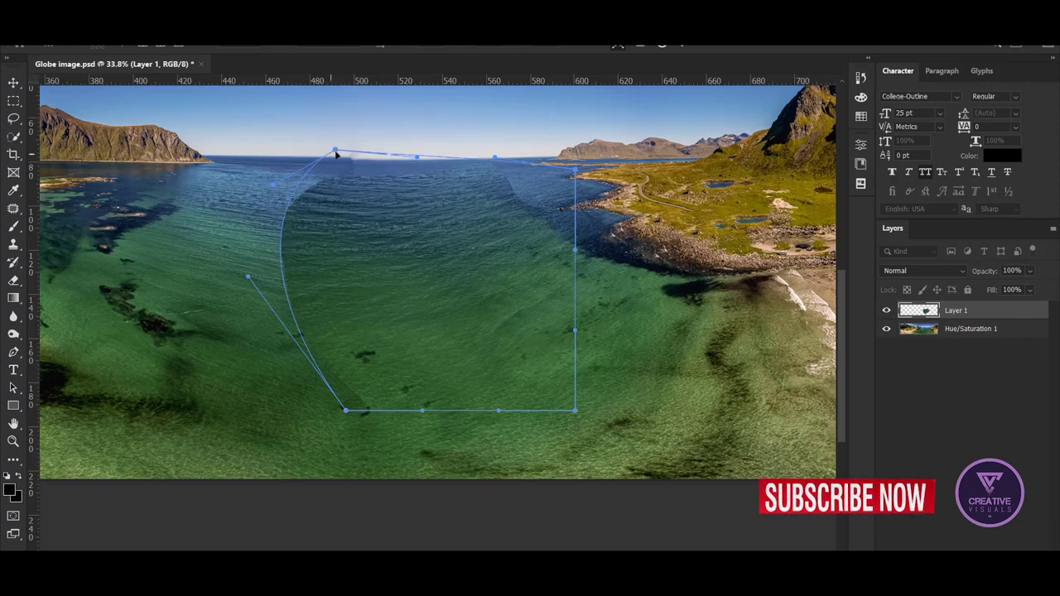
left_click(680, 44)
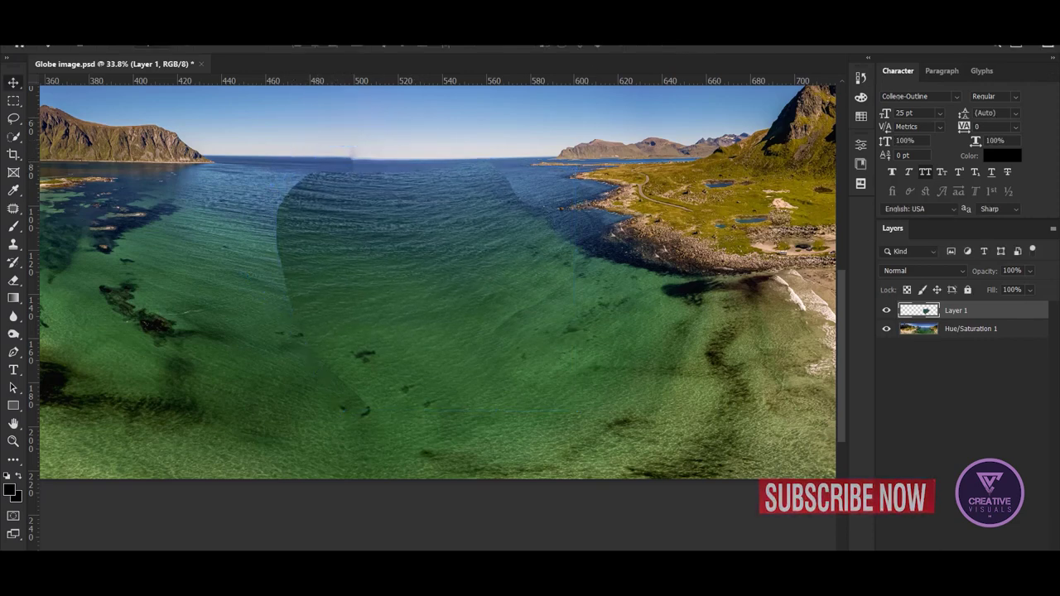
Paint black on Layer 1's mask to hide the sea patch's left edge, then select Hue/Saturation 1.
key("b")
scroll(327, 296, "up", 2)
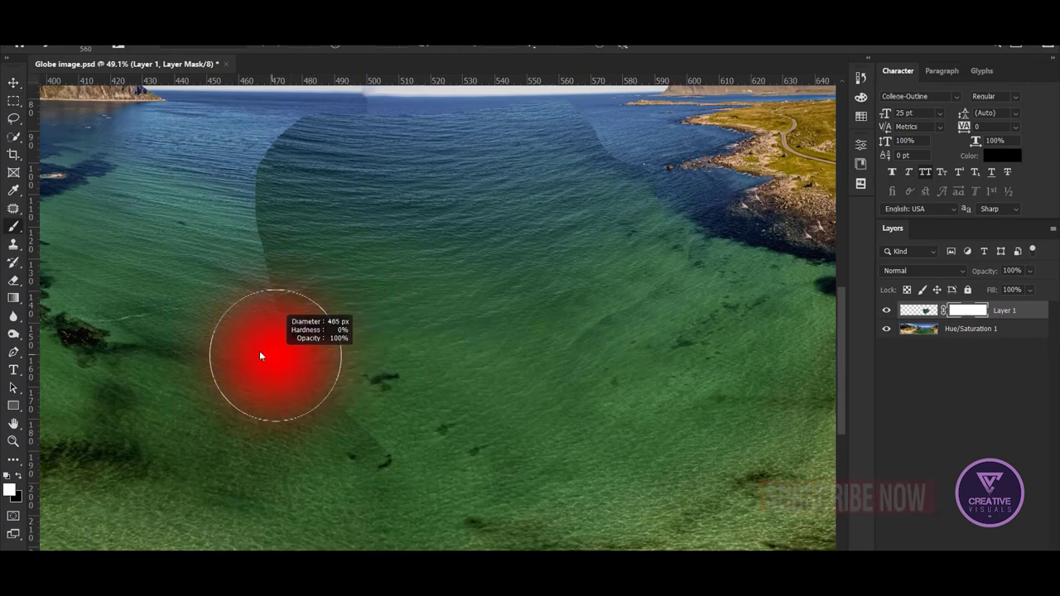
left_click_drag(263, 343, 246, 178)
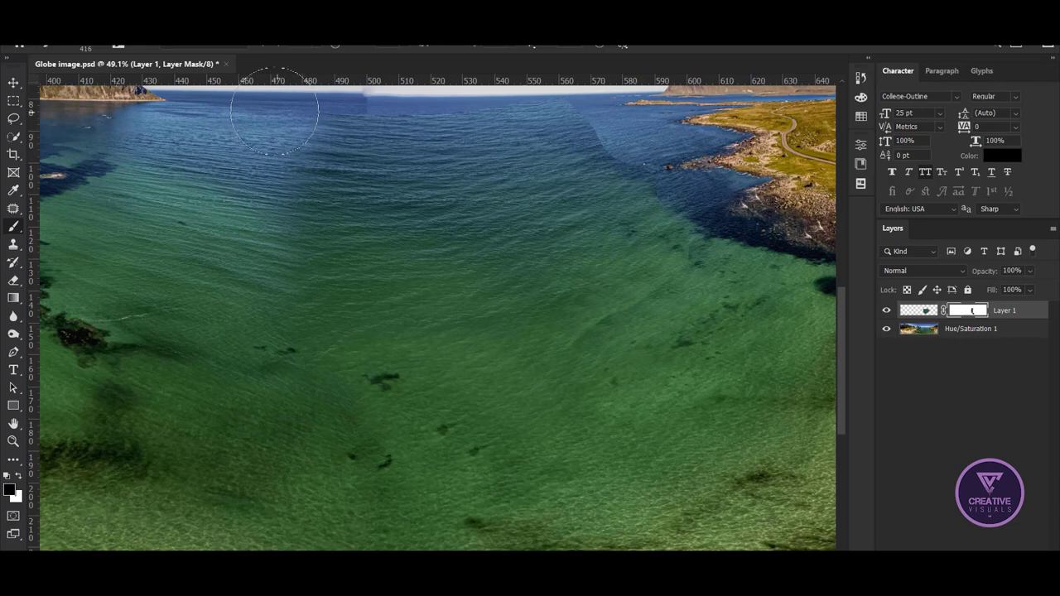
scroll(274, 112, "up", 2)
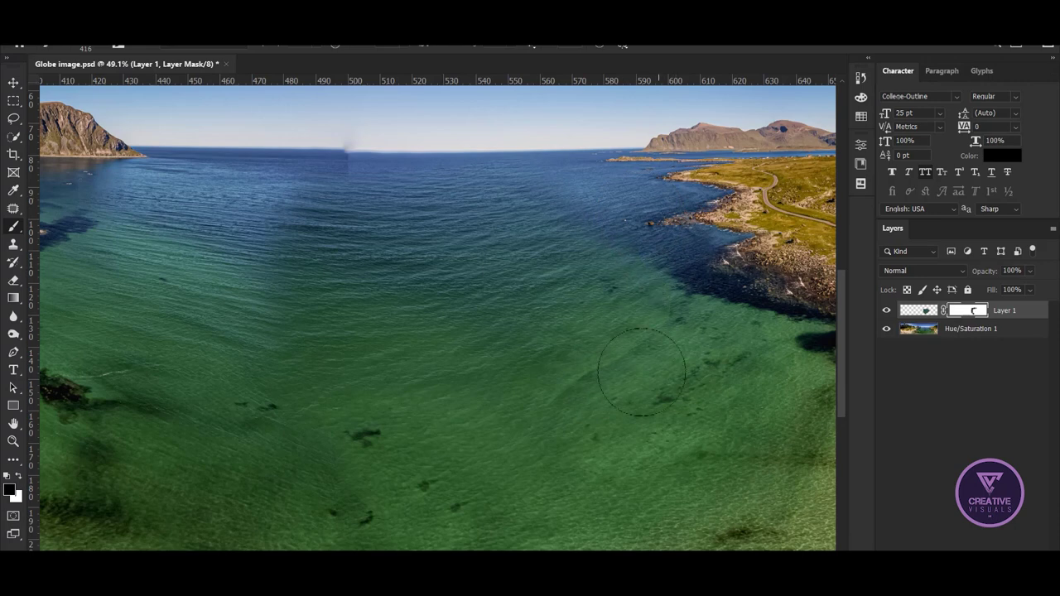
scroll(309, 307, "right", 2)
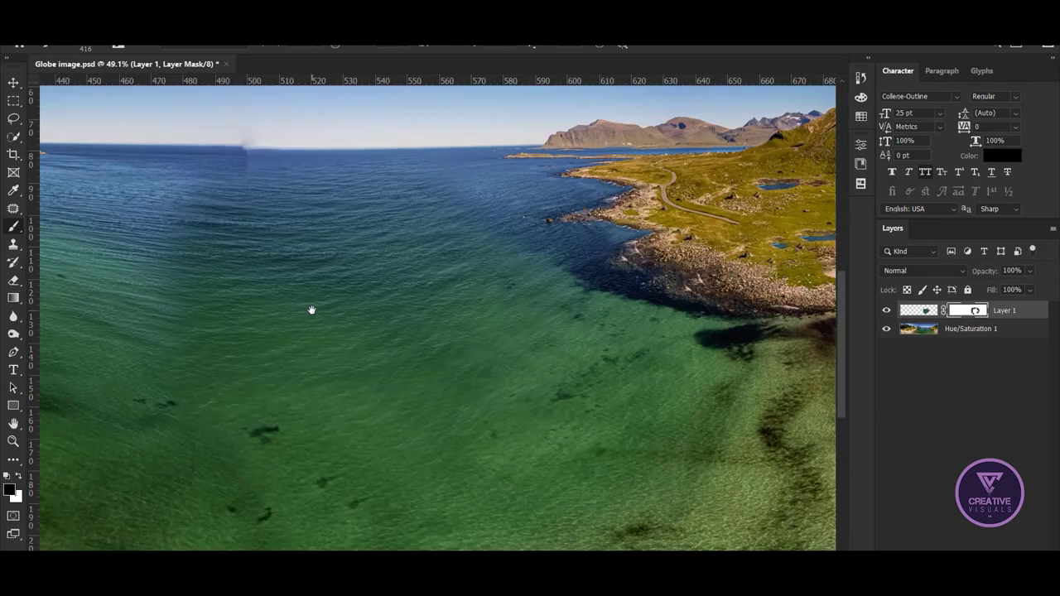
scroll(445, 367, "up", 2)
scroll(449, 298, "up", 3)
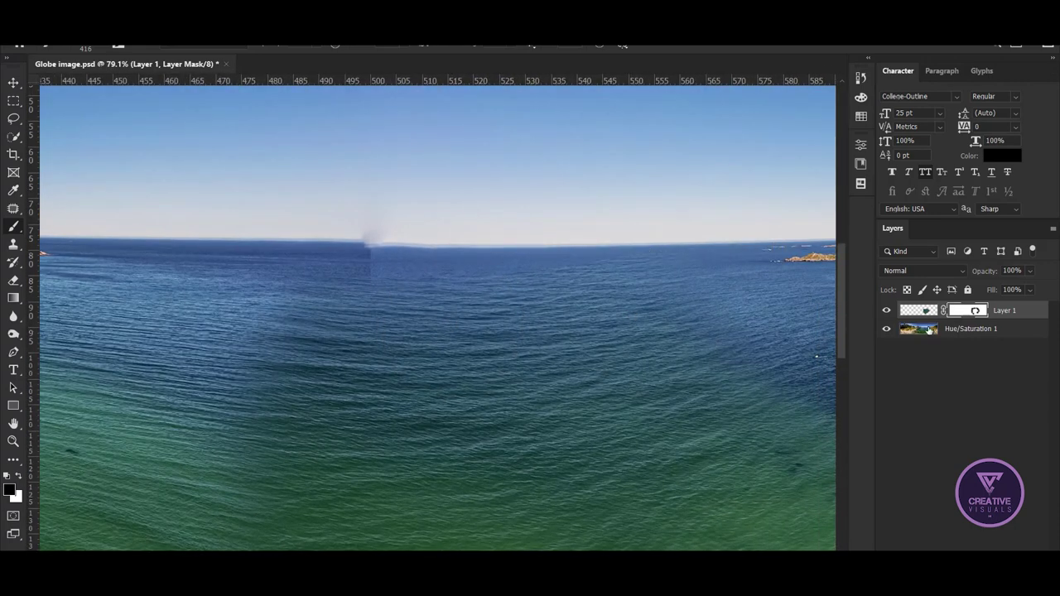
left_click(927, 330)
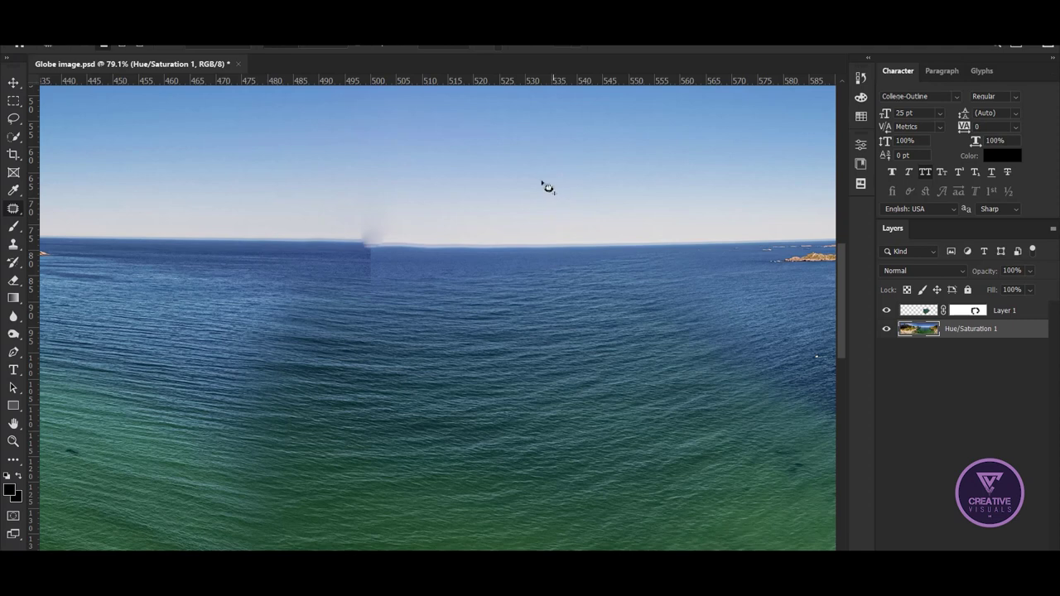
Copy the horizon around the step onto Layer 2, shift it left, and skew it into line.
left_click_drag(586, 236, 554, 191)
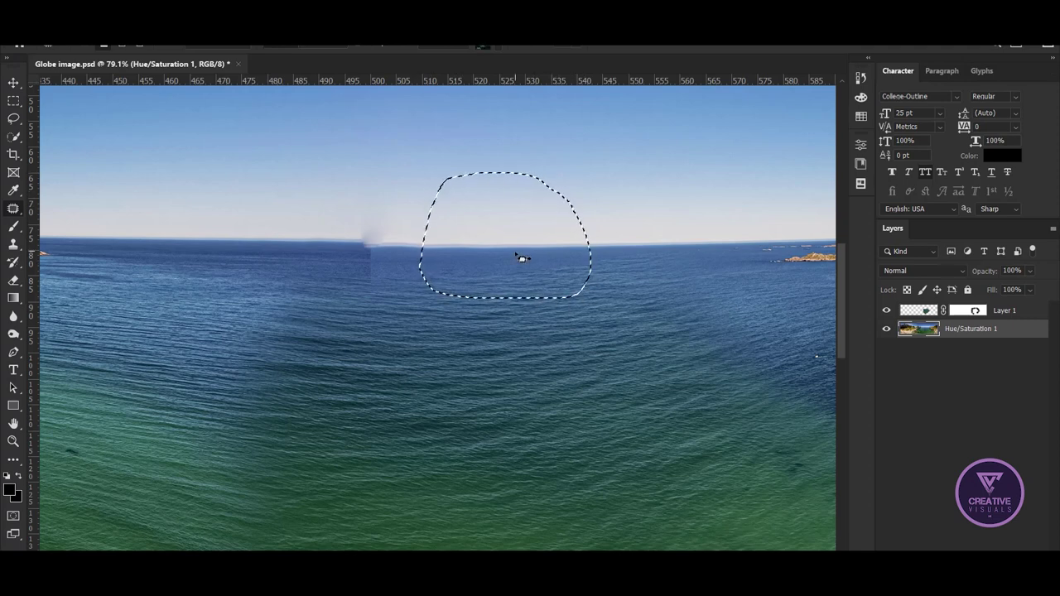
key("ctrl+j")
left_click_drag(455, 256, 372, 254)
key("ctrl+t")
left_click_drag(470, 231, 470, 239)
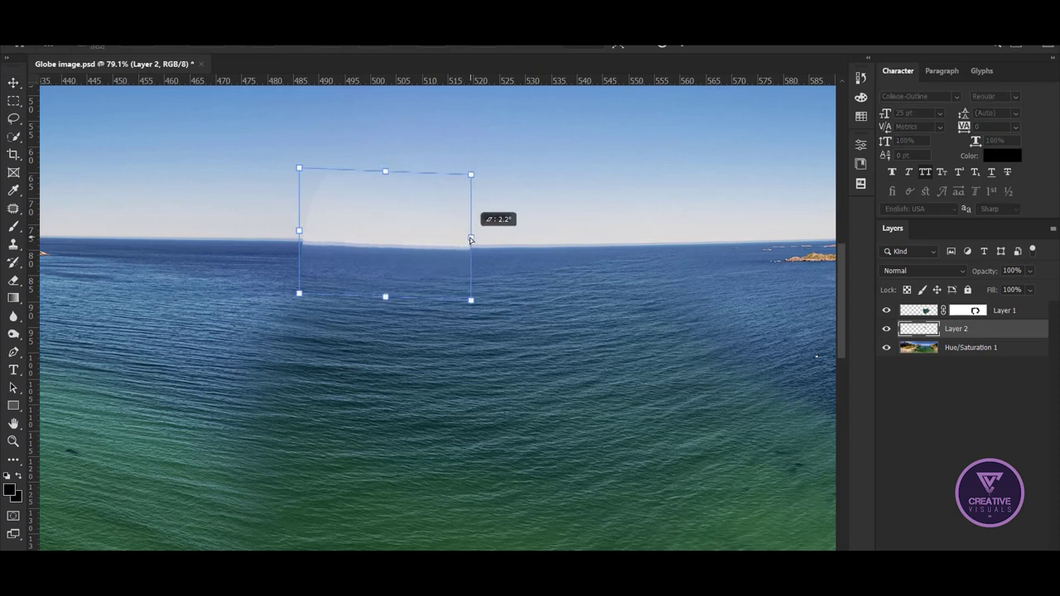
left_click_drag(284, 229, 278, 230)
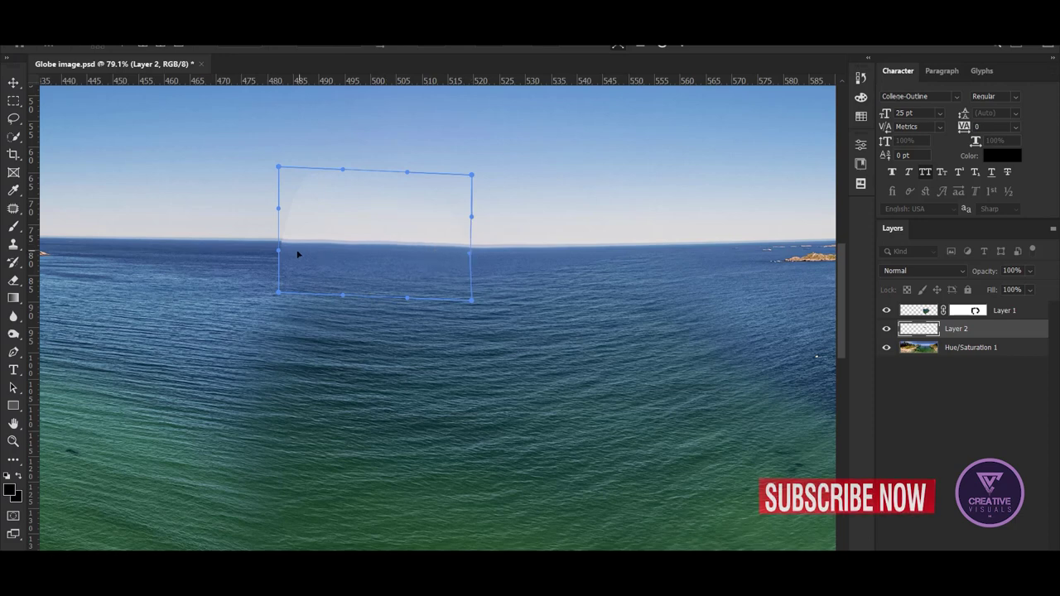
left_click(664, 45)
Paint the horizon patch's mask with a smaller brush, then fit the whole image on screen.
key("b")
scroll(320, 343, "up", 3)
left_click_drag(320, 332, 245, 303)
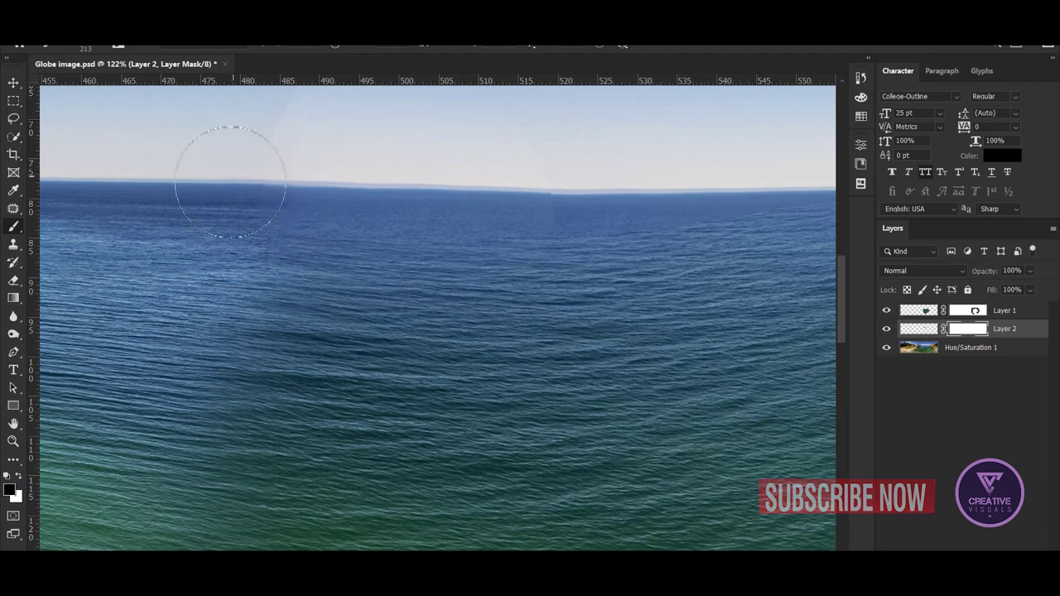
scroll(239, 239, "up", 3)
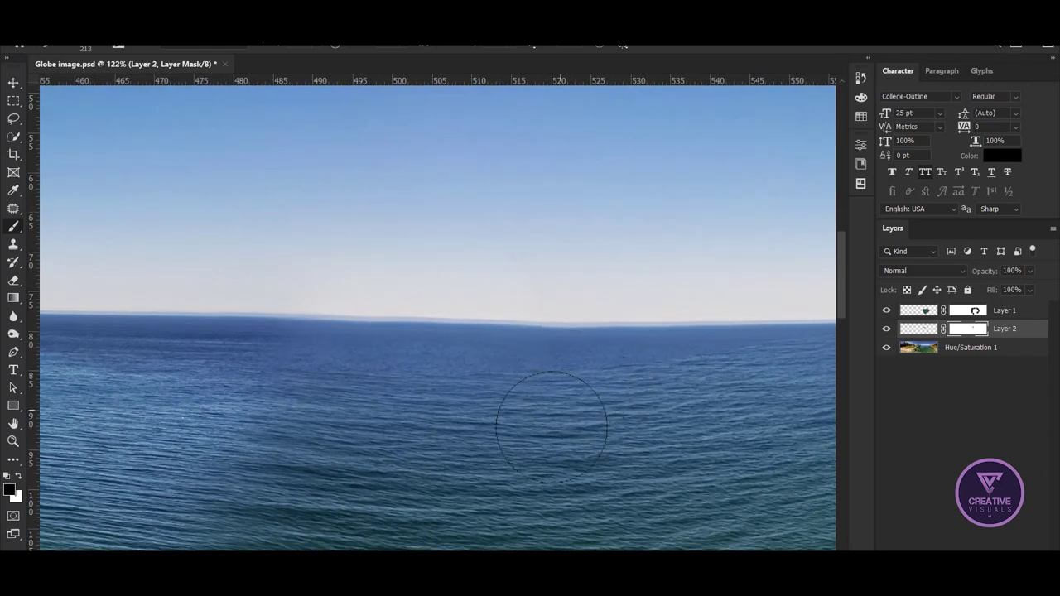
key("ctrl+0")
scroll(485, 320, "up", 2)
scroll(619, 355, "up", 2)
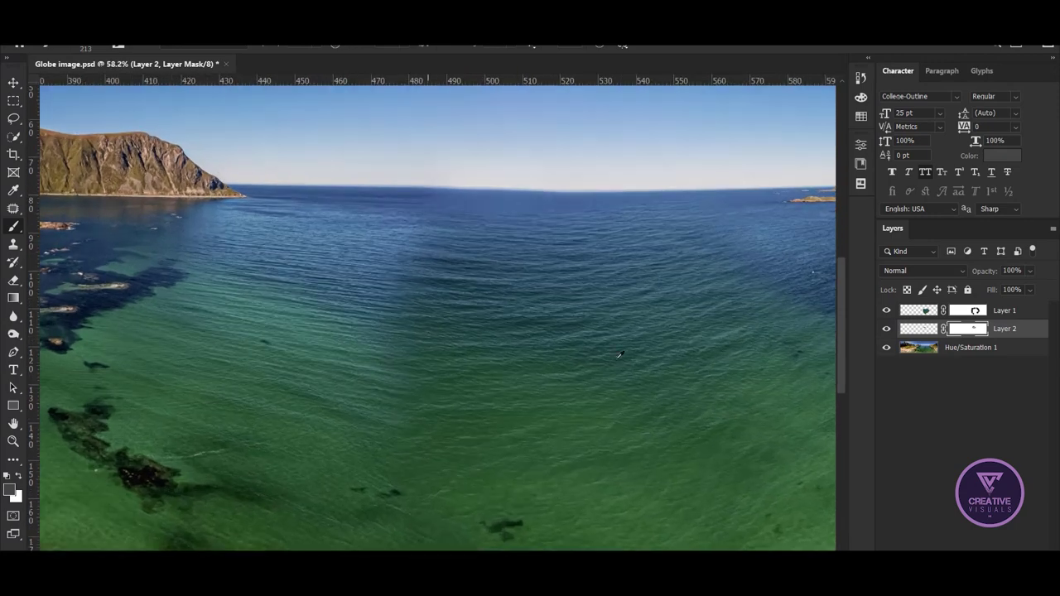
Paint over the water seams on Layer 1's mask with a resized brush.
left_click(964, 308)
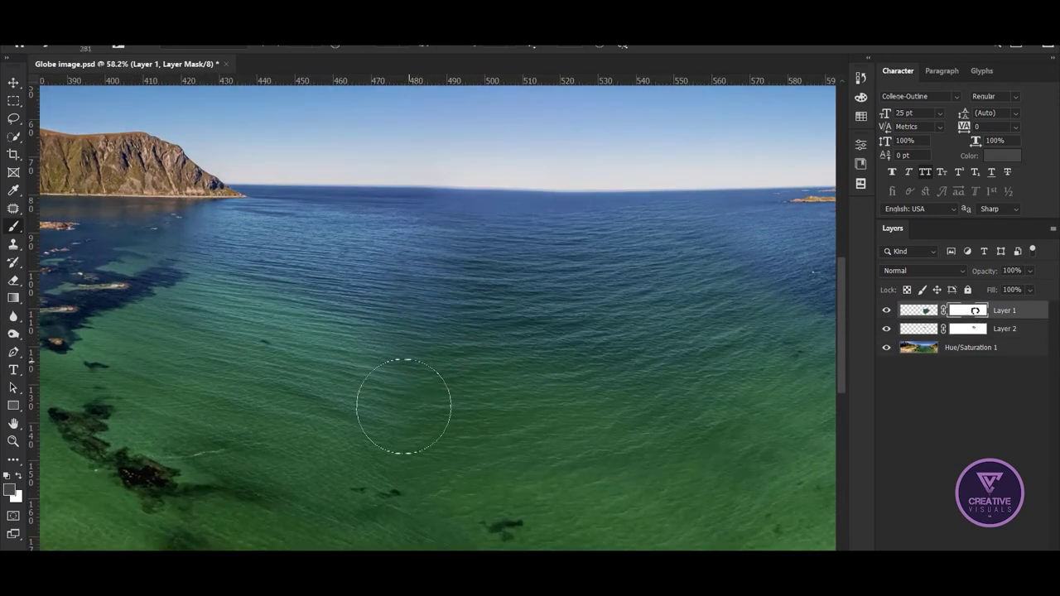
key("bracketright")
key("bracketright")
key("bracketright")
key("bracketright")
key("bracketright")
key("bracketright")
key("bracketleft")
key("bracketleft")
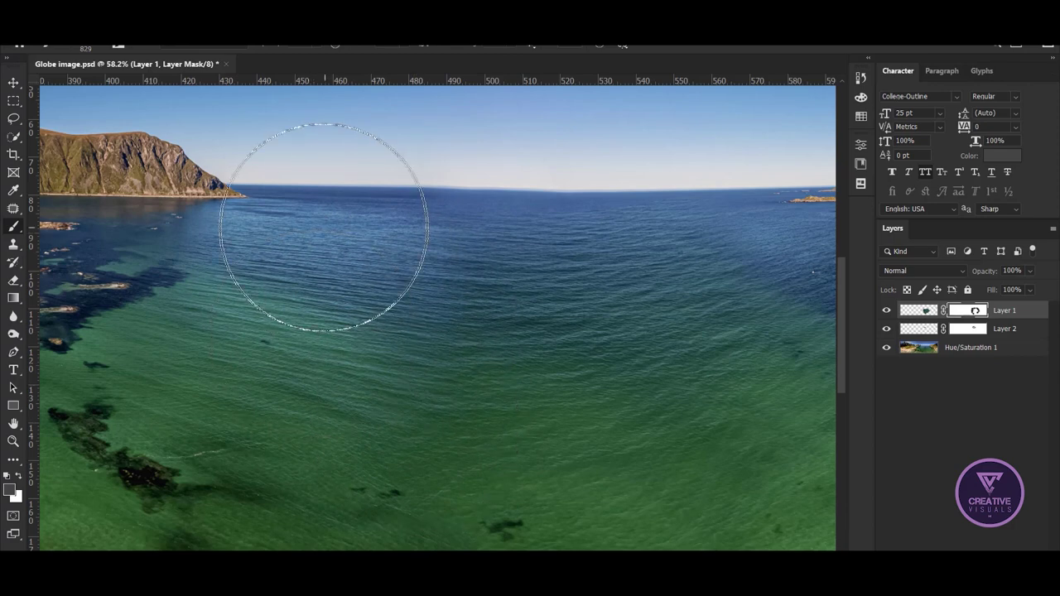
scroll(279, 310, "down", 2)
scroll(373, 331, "down", 2)
scroll(442, 345, "down", 1)
scroll(439, 192, "down", 2)
scroll(440, 192, "up", 2)
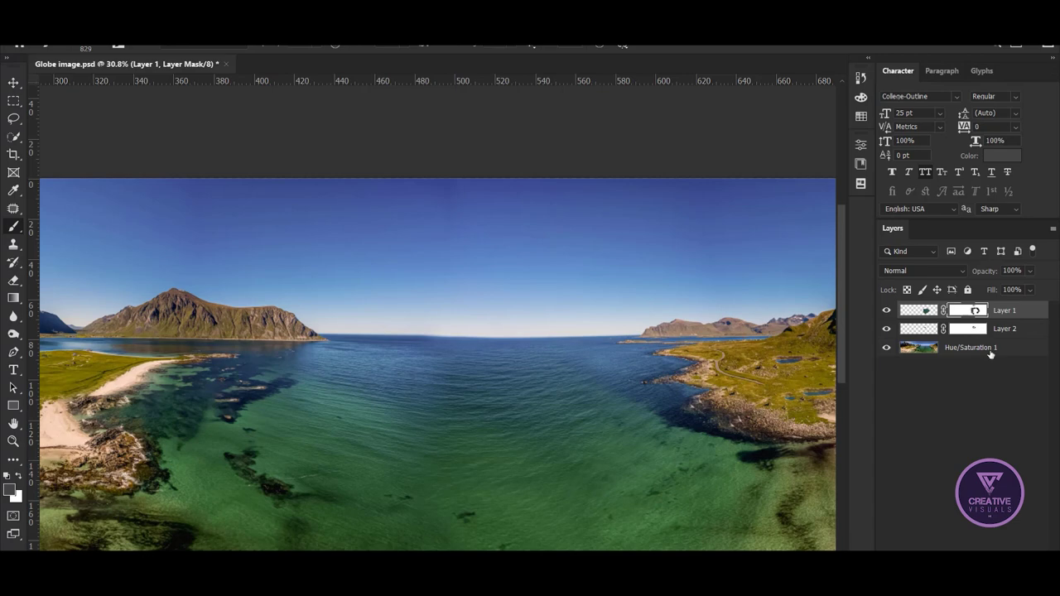
Merge the panorama layers into a single Layer 1.
right_click(990, 353)
left_click(878, 407)
left_click_drag(488, 323, 560, 321)
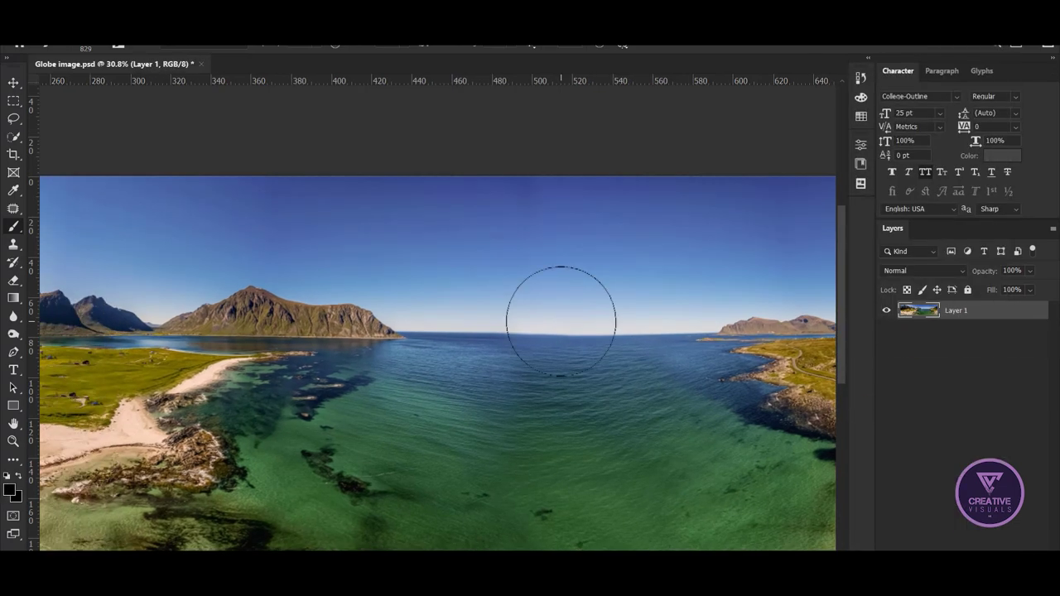
scroll(561, 321, "down", 2)
scroll(539, 343, "down", 2)
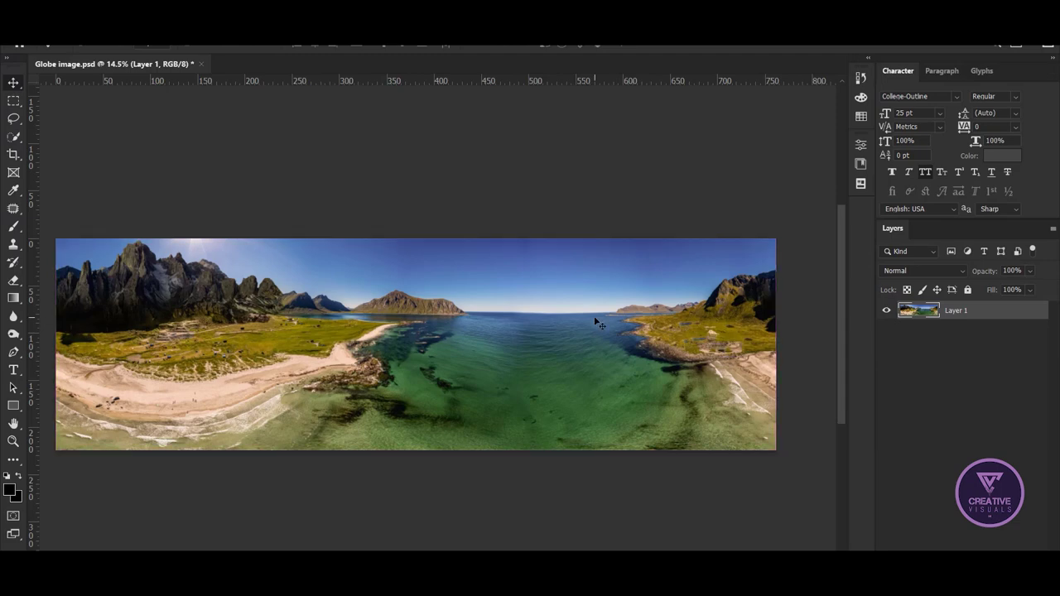
Resize the image to 5500 × 5500 px.
key("ctrl+alt+i")
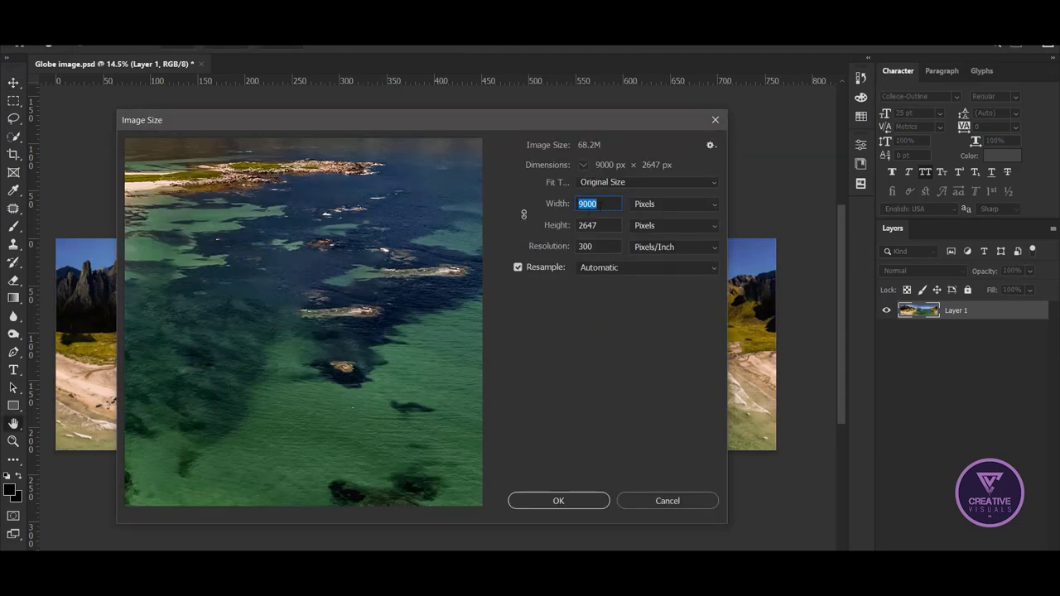
type("5500")
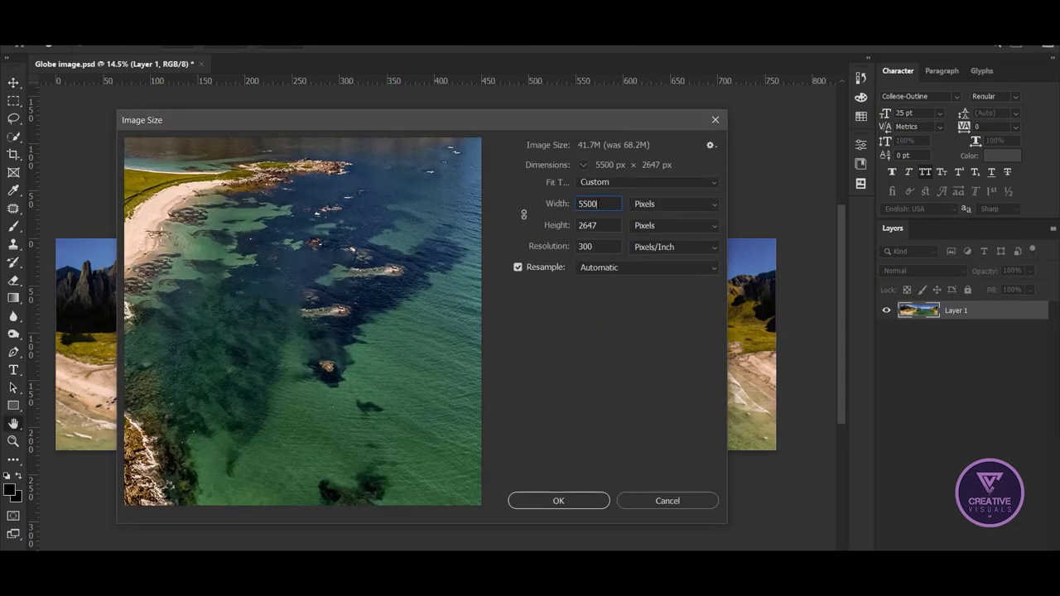
type("5500")
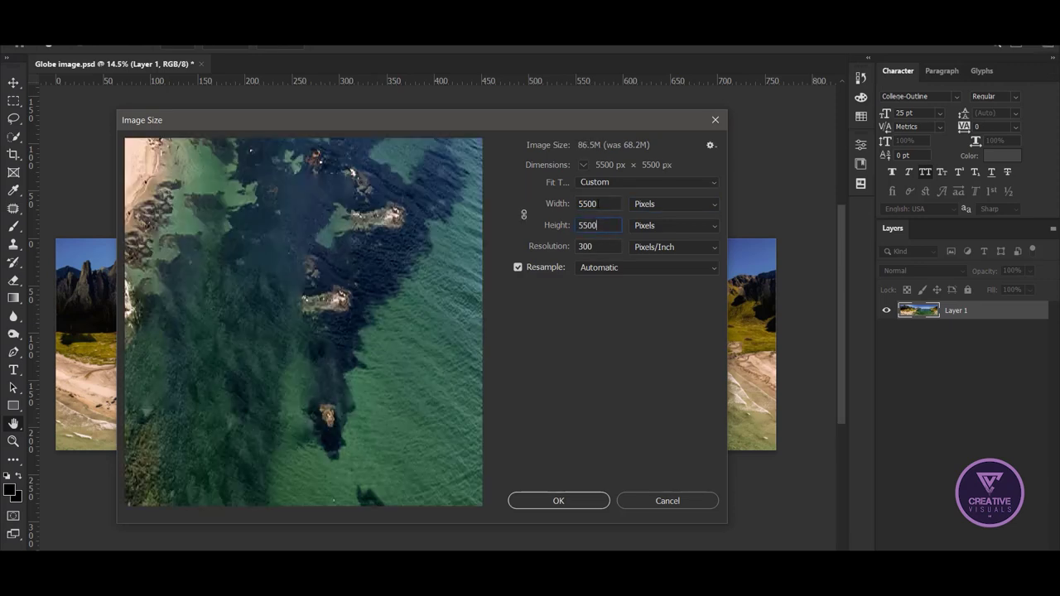
left_click(569, 498)
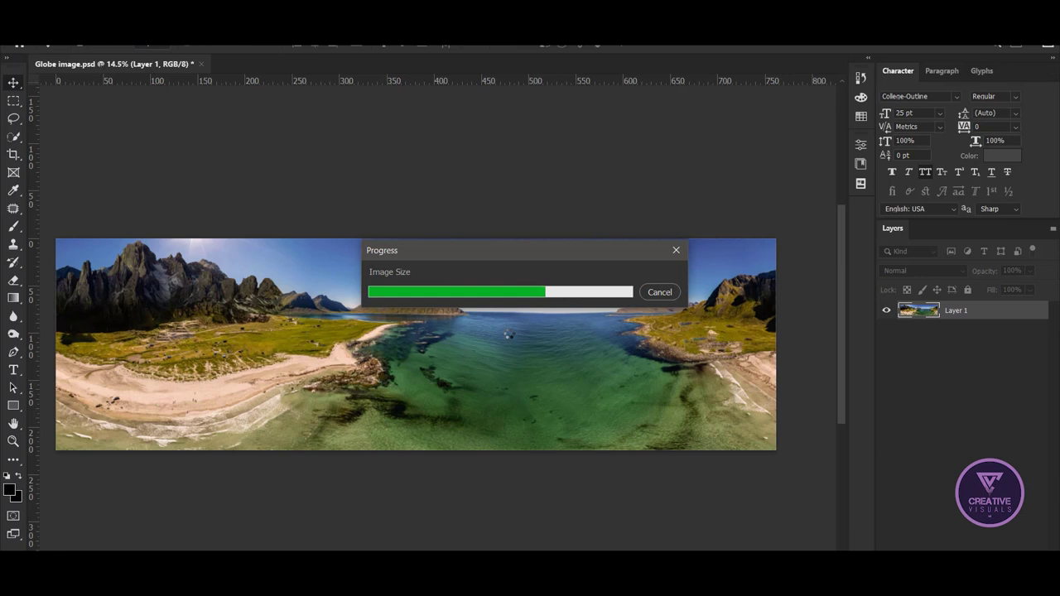
mouse_move(268, 337)
left_mouse_down()
mouse_move(395, 313)
mouse_move(415, 265)
mouse_move(387, 237)
left_mouse_up()
key("ctrl+t")
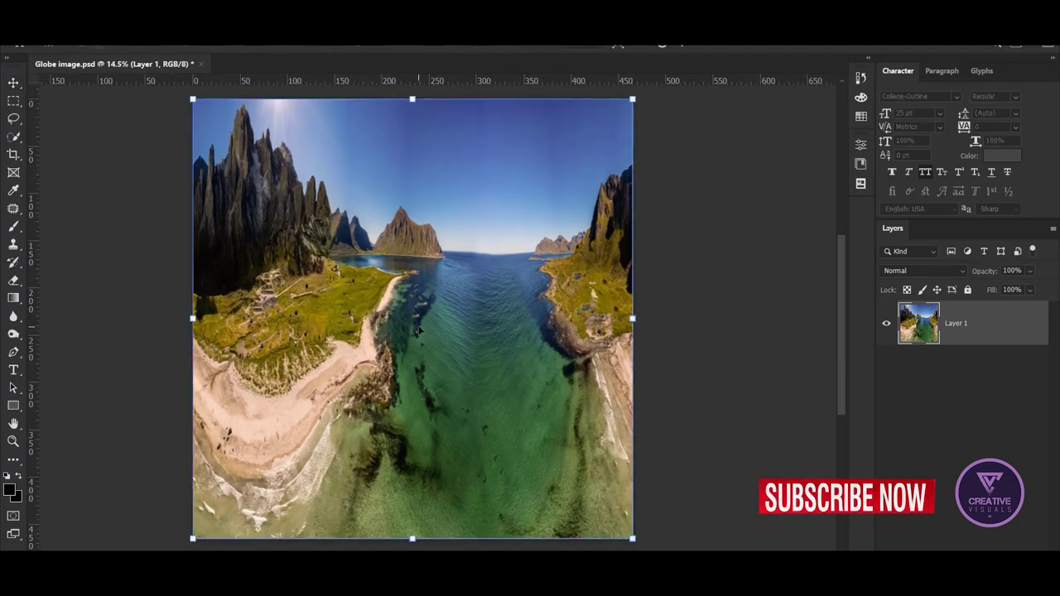
Flip the square panorama vertically so it is upside down.
right_click(477, 242)
left_click(505, 476)
key("Return")
right_click(989, 333)
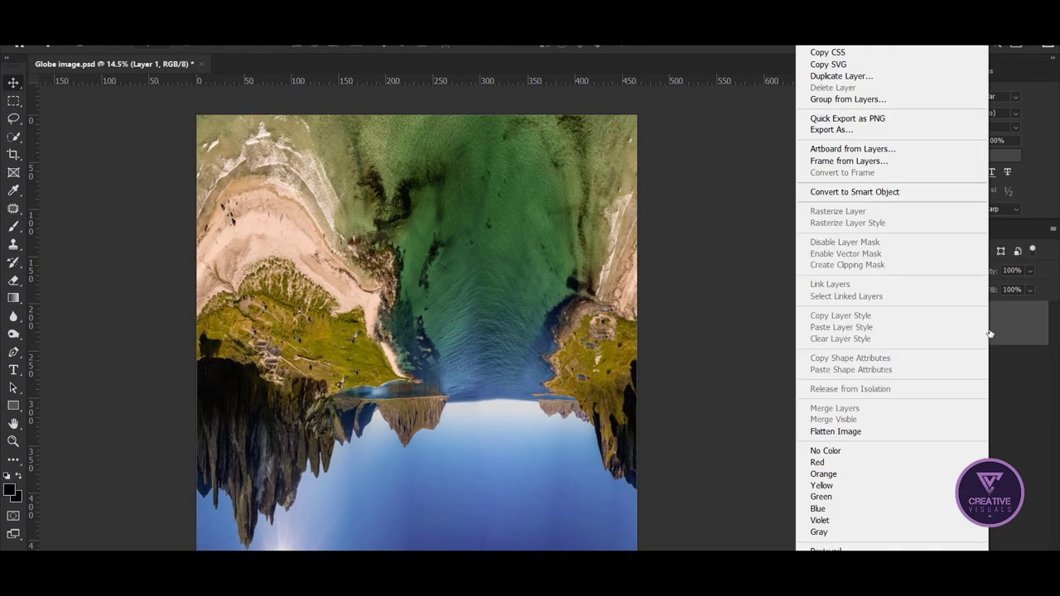
key("Escape")
Apply Polar Coordinates (Rectangular to Polar) to wrap the panorama into a globe.
left_click(192, 36)
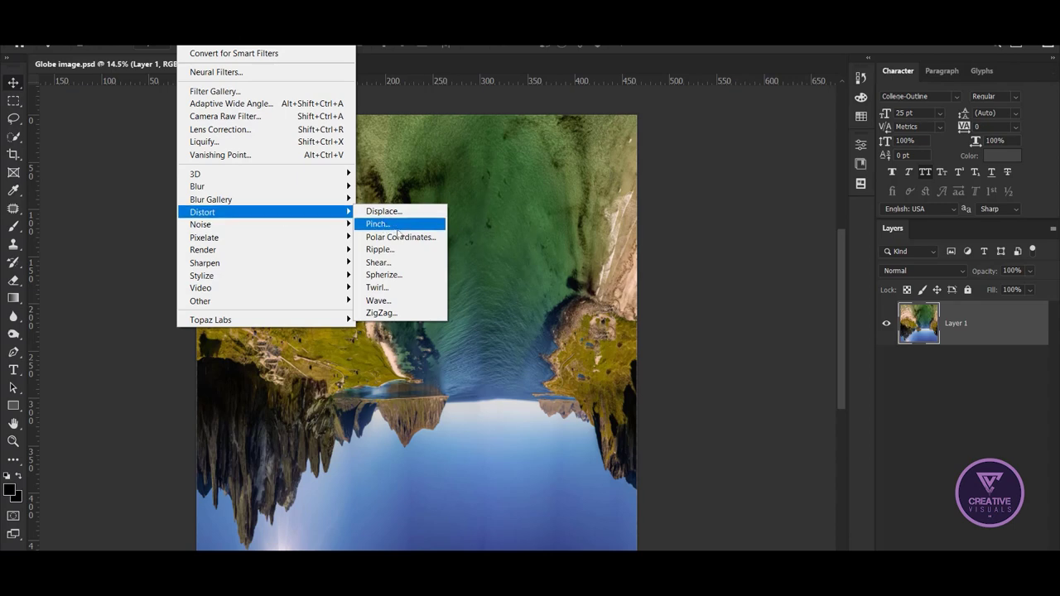
mouse_move(202, 212)
left_click(409, 237)
left_click(404, 323)
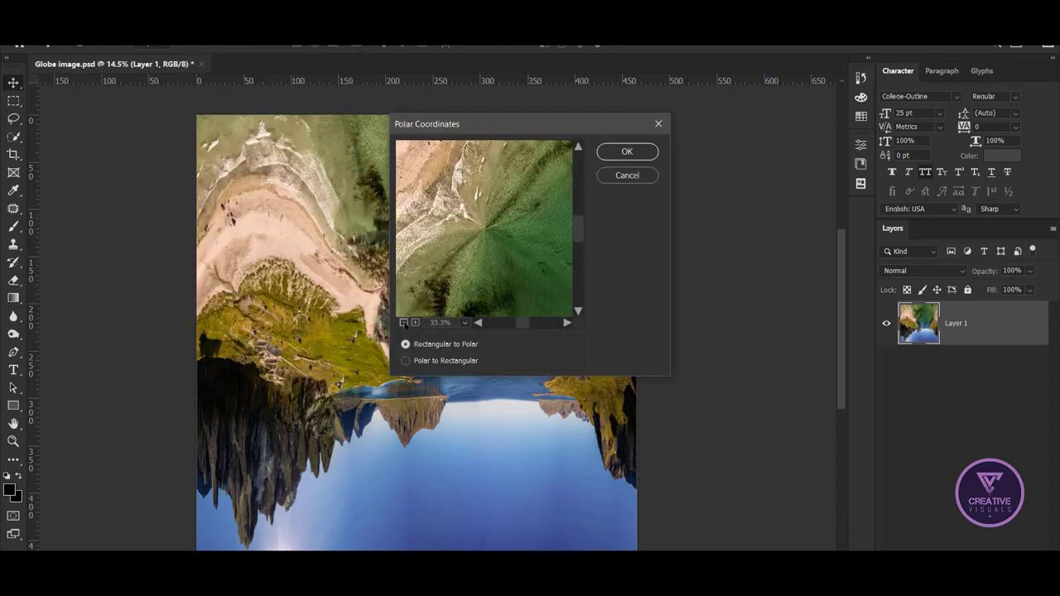
left_click(625, 152)
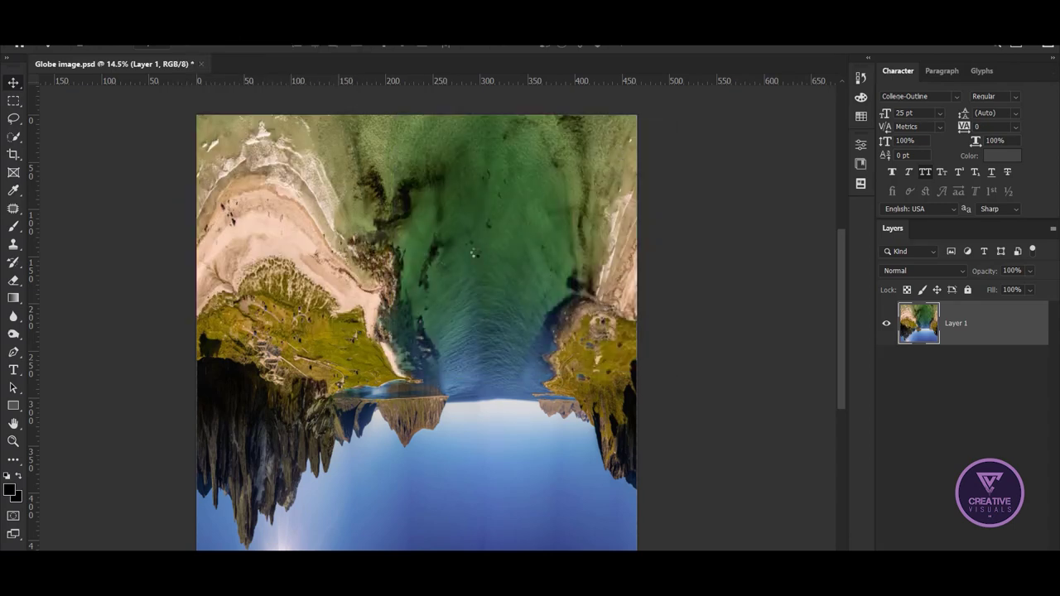
scroll(361, 300, "up", 1)
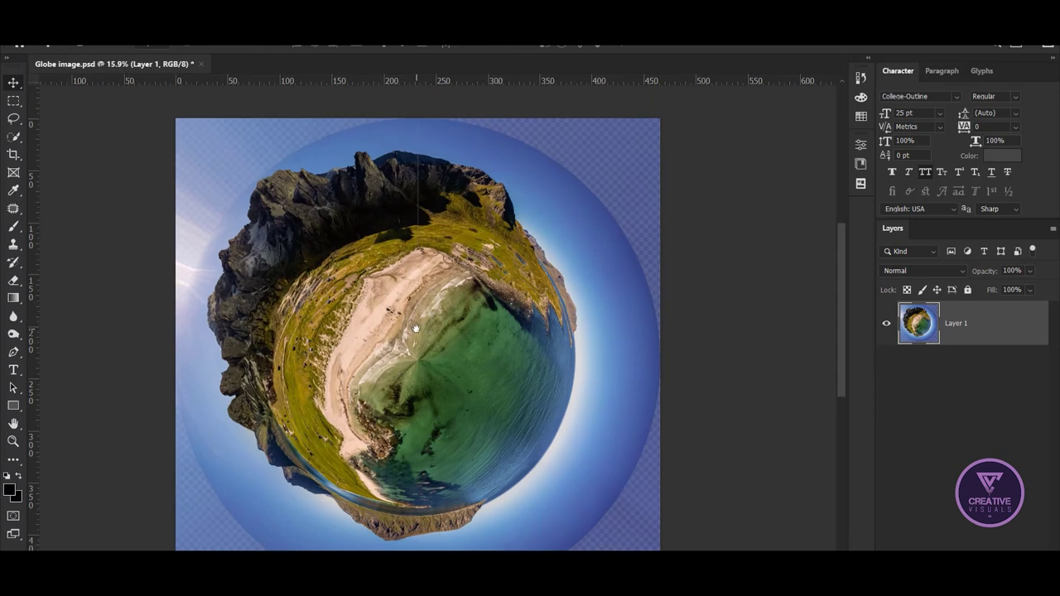
Flip the globe horizontally and rotate it about 112° so the mountains sit on top.
key("ctrl+t")
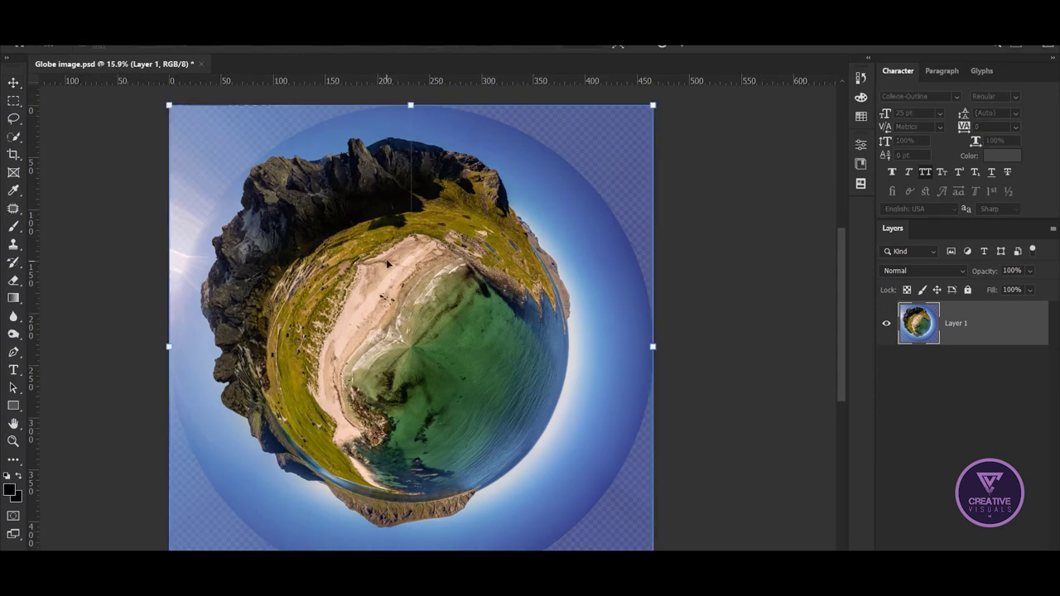
right_click(388, 264)
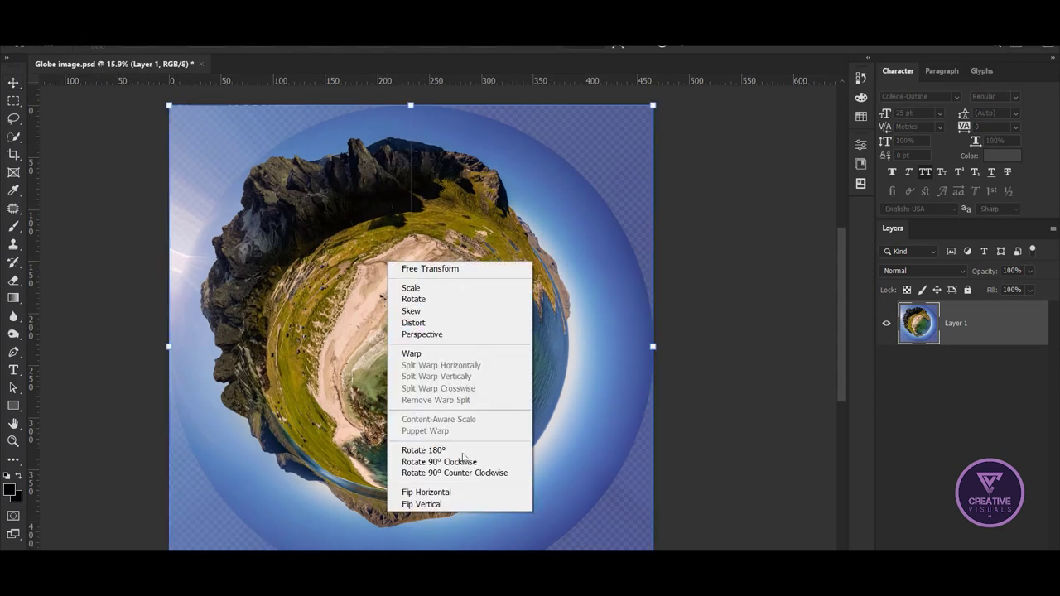
left_click(447, 492)
mouse_move(673, 238)
left_mouse_down()
mouse_move(551, 139)
mouse_move(407, 176)
left_mouse_up()
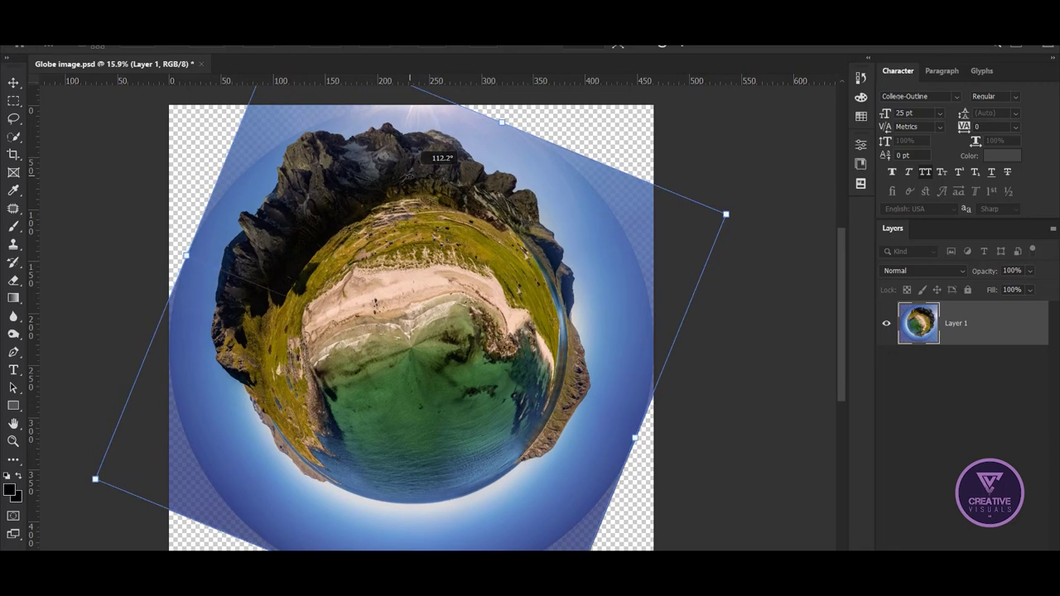
left_click(682, 44)
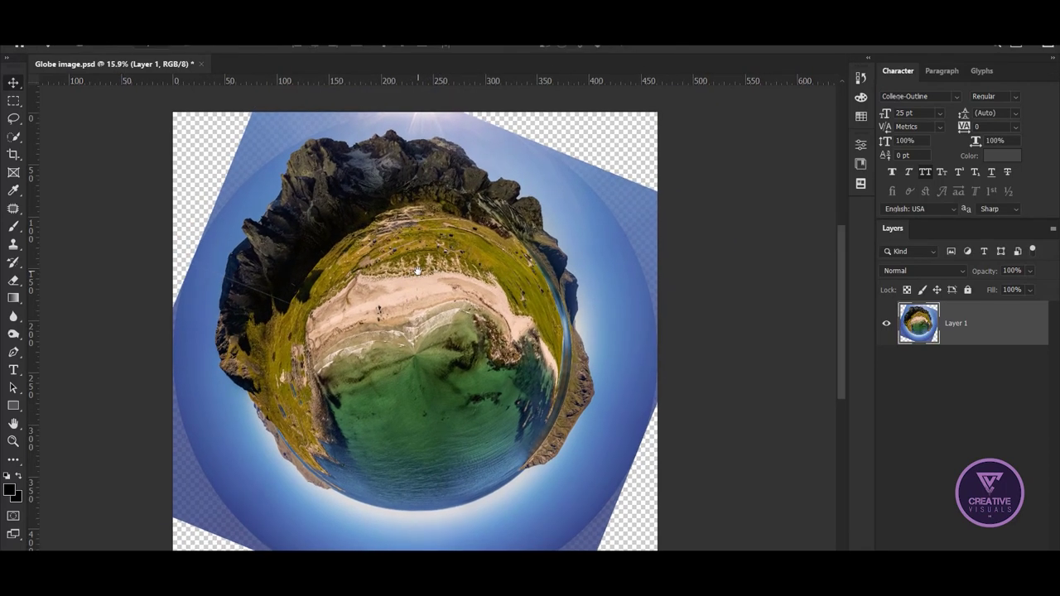
Clear the rough selections around the water seam near the globe's centre.
scroll(409, 280, "down", 2)
scroll(406, 311, "up", 2)
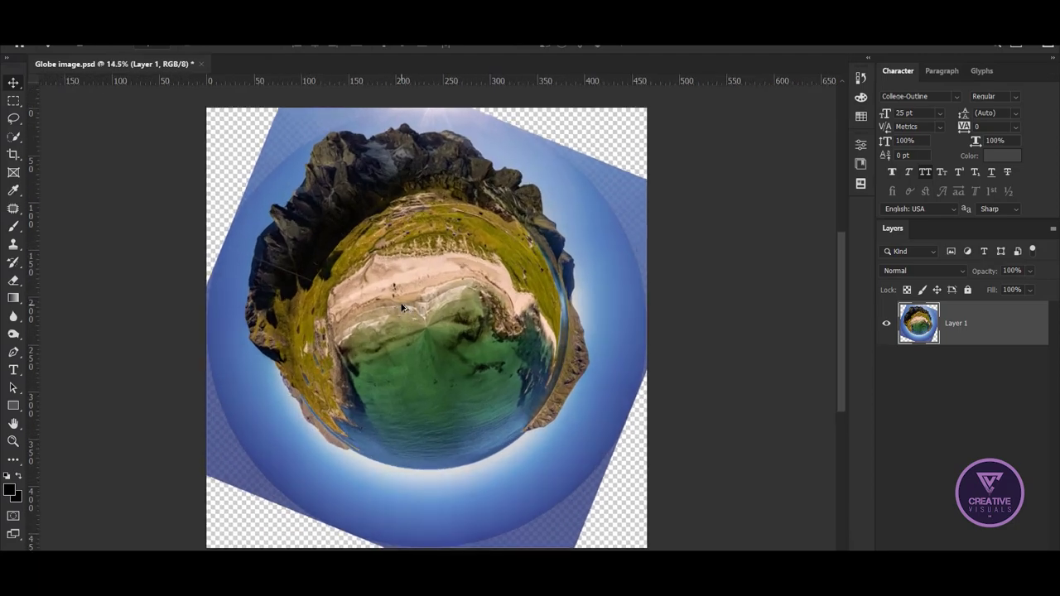
scroll(413, 319, "up", 3)
scroll(439, 345, "up", 1)
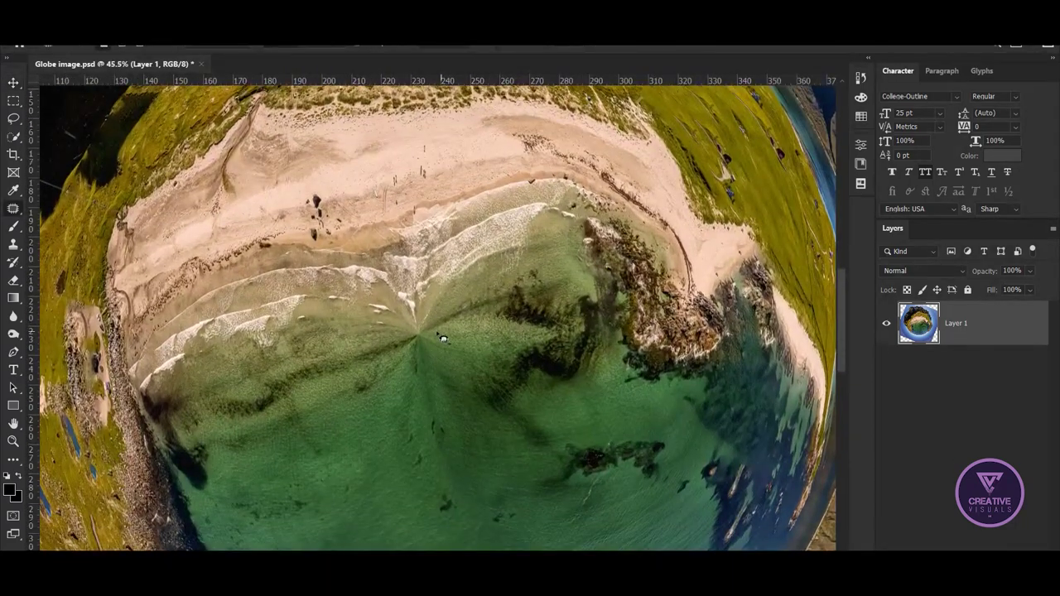
scroll(445, 338, "up", 1)
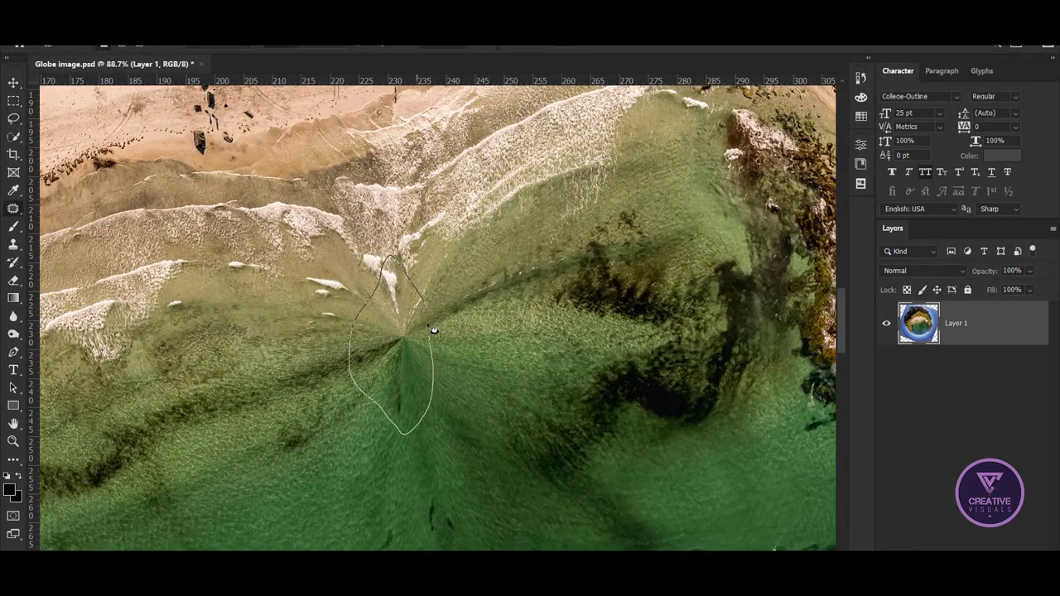
key("ctrl+d")
scroll(346, 355, "up", 1)
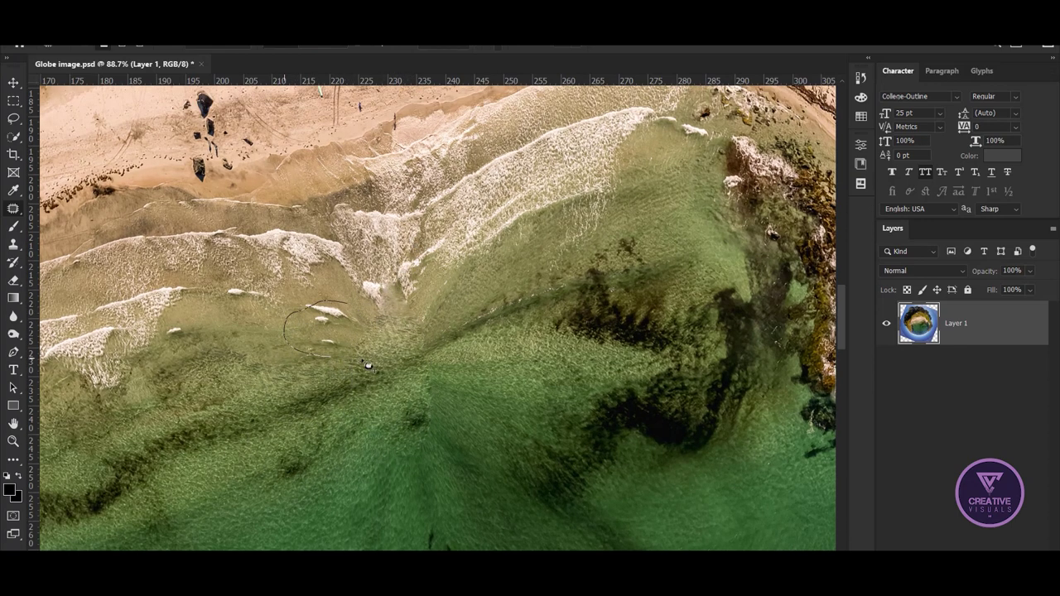
key("ctrl+shift+d")
key("ctrl+d")
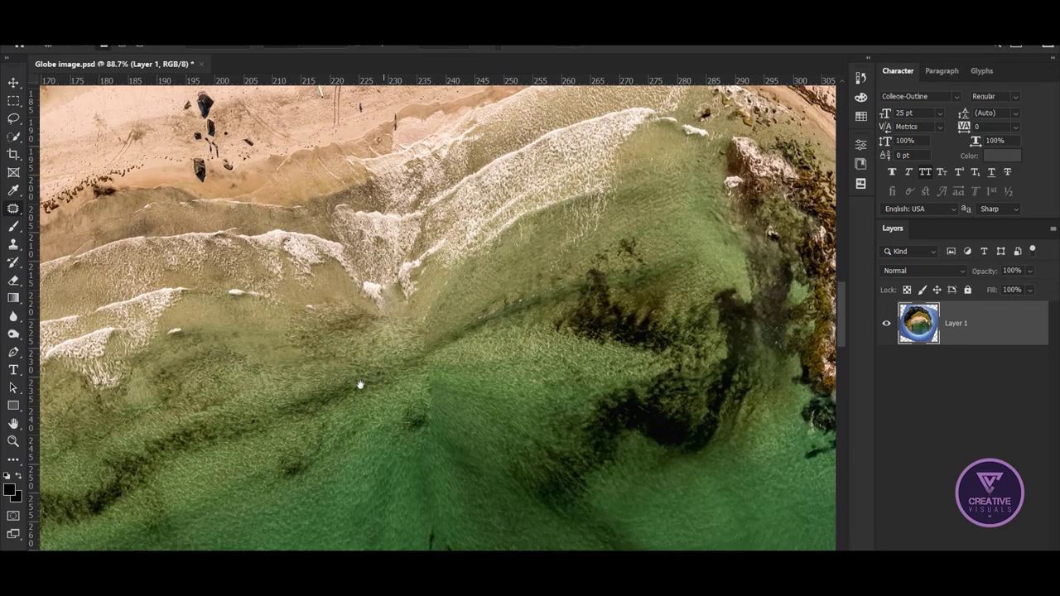
Patch the white speck and small white streak with nearby clean water, then deselect.
scroll(383, 303, "down", 5)
scroll(405, 314, "up", 2)
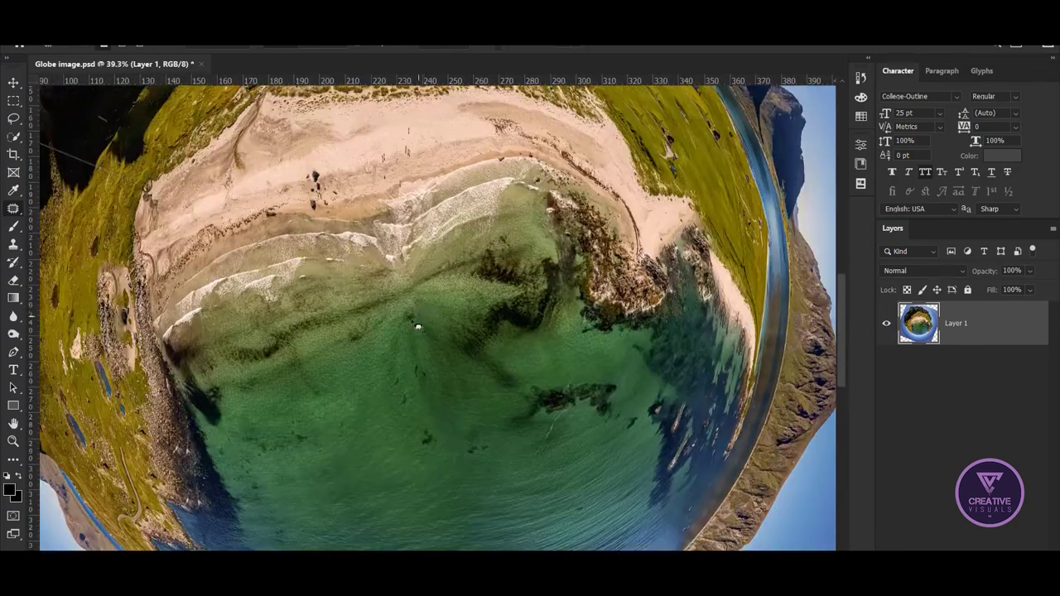
scroll(414, 323, "up", 2)
scroll(424, 288, "up", 2)
left_click_drag(425, 288, 351, 404)
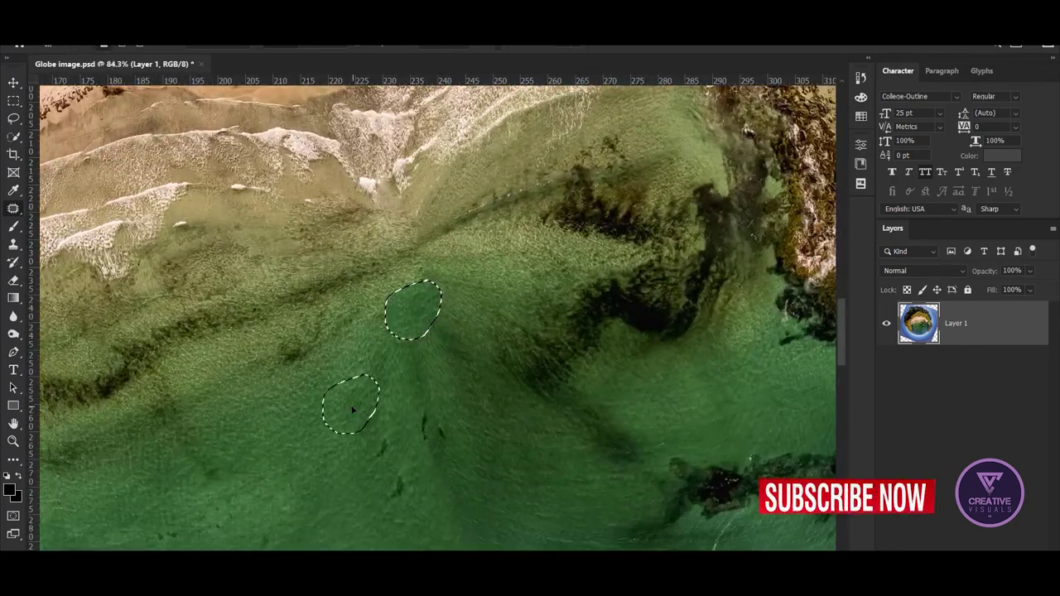
left_click_drag(286, 319, 357, 377)
key("ctrl+d")
scroll(394, 385, "down", 5)
scroll(403, 379, "up", 1)
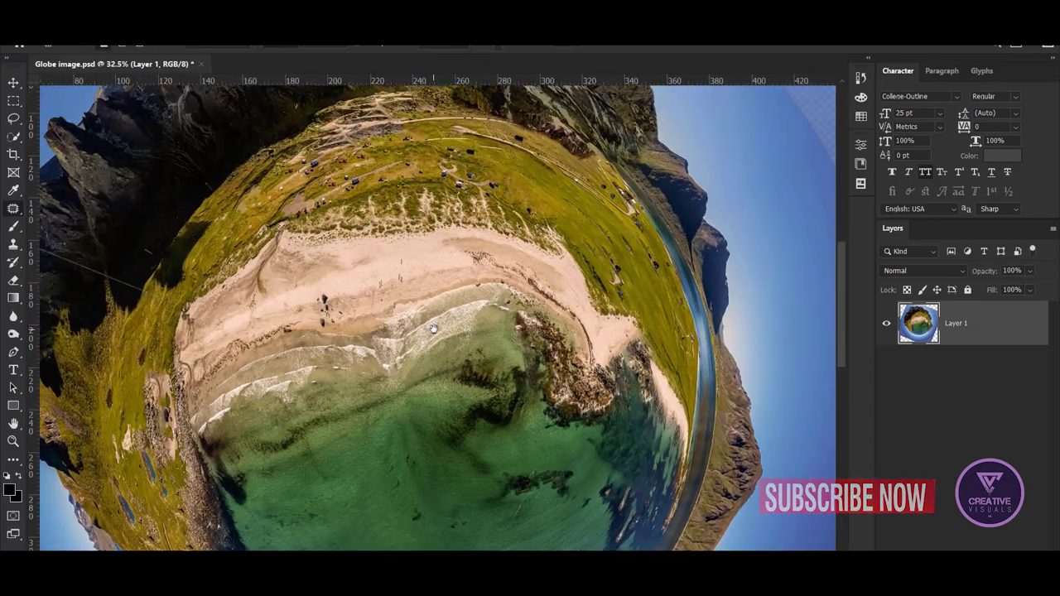
scroll(422, 348, "up", 1)
scroll(447, 306, "up", 1)
scroll(443, 311, "down", 2)
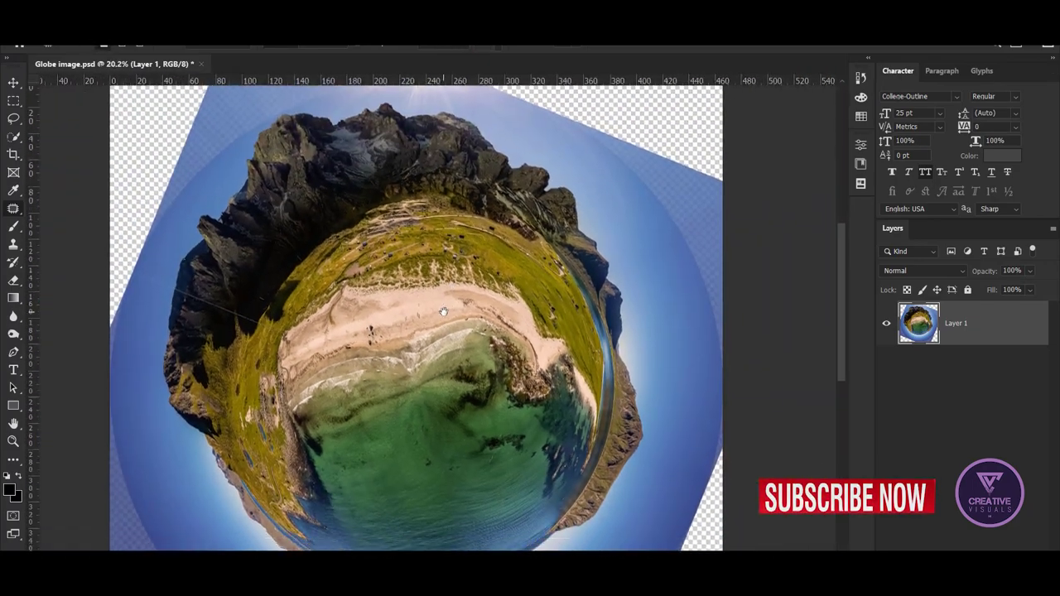
scroll(431, 315, "up", 1)
scroll(421, 320, "down", 2)
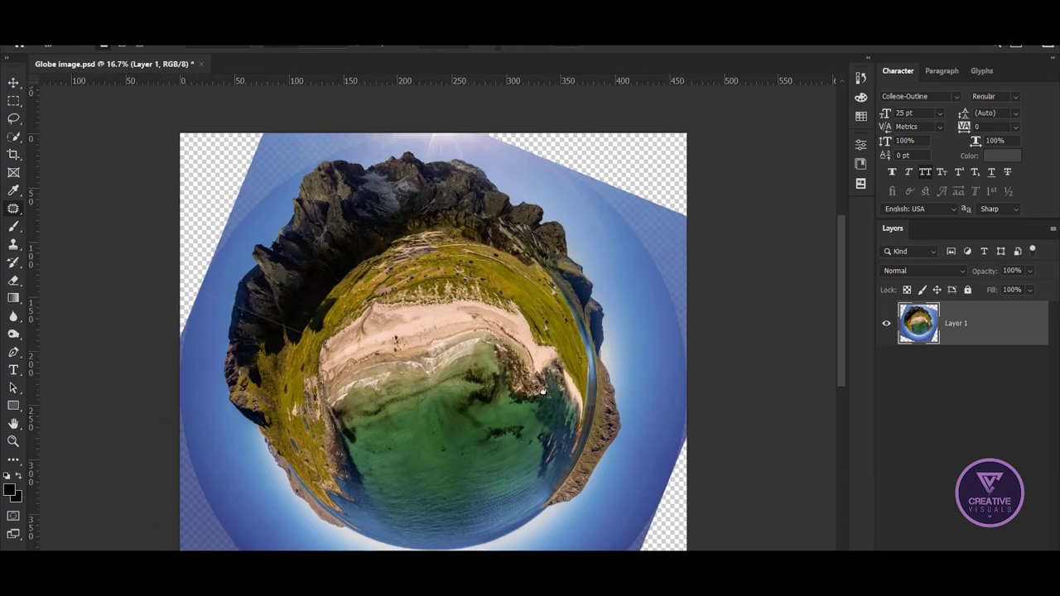
Quick-select the blue sky ring around the globe and mask it out.
left_click(13, 139)
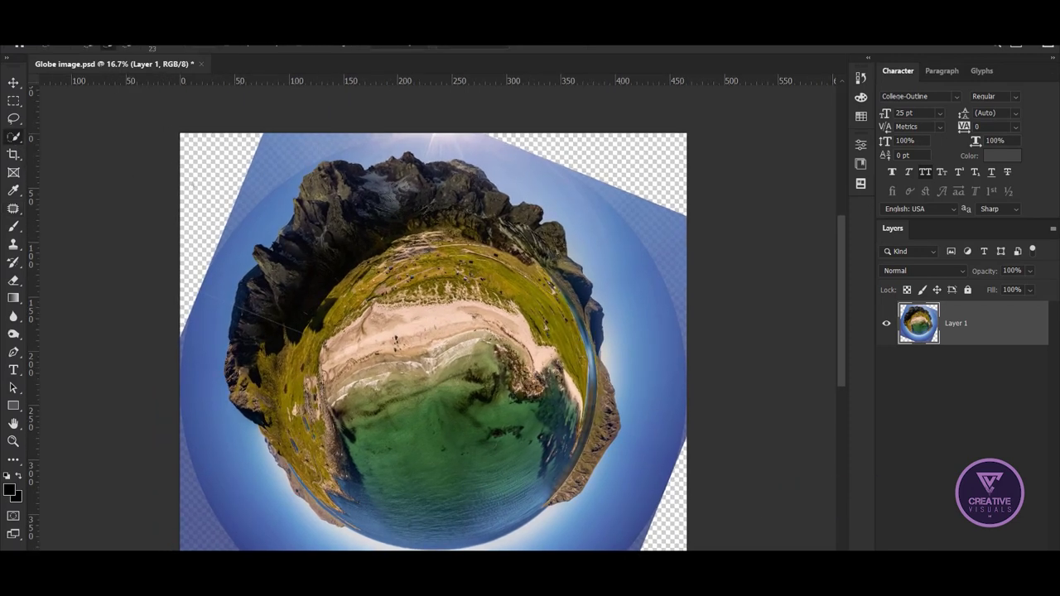
left_click_drag(248, 191, 232, 220)
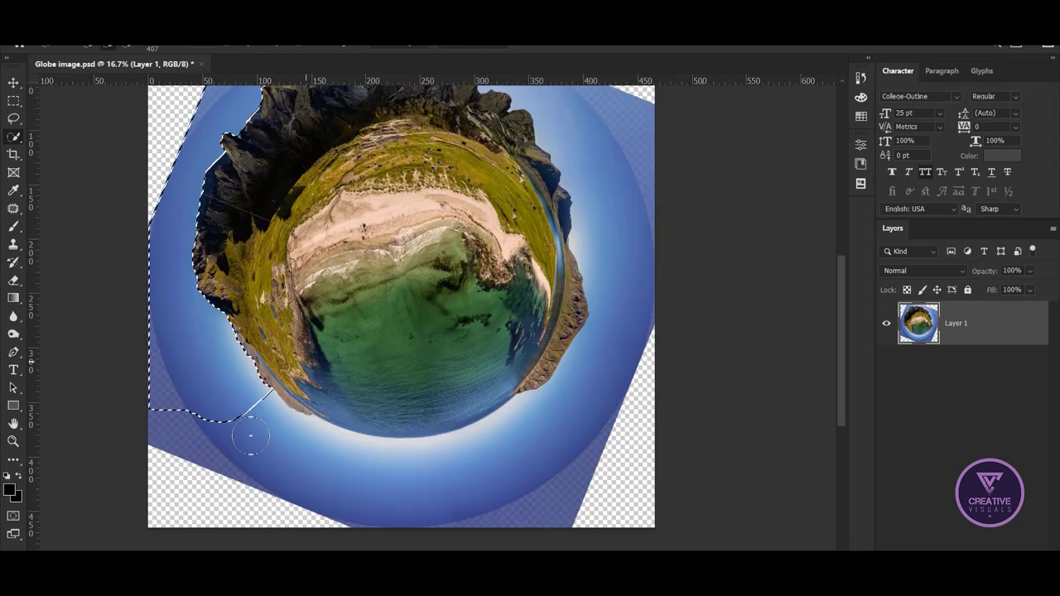
left_click_drag(252, 511, 547, 465)
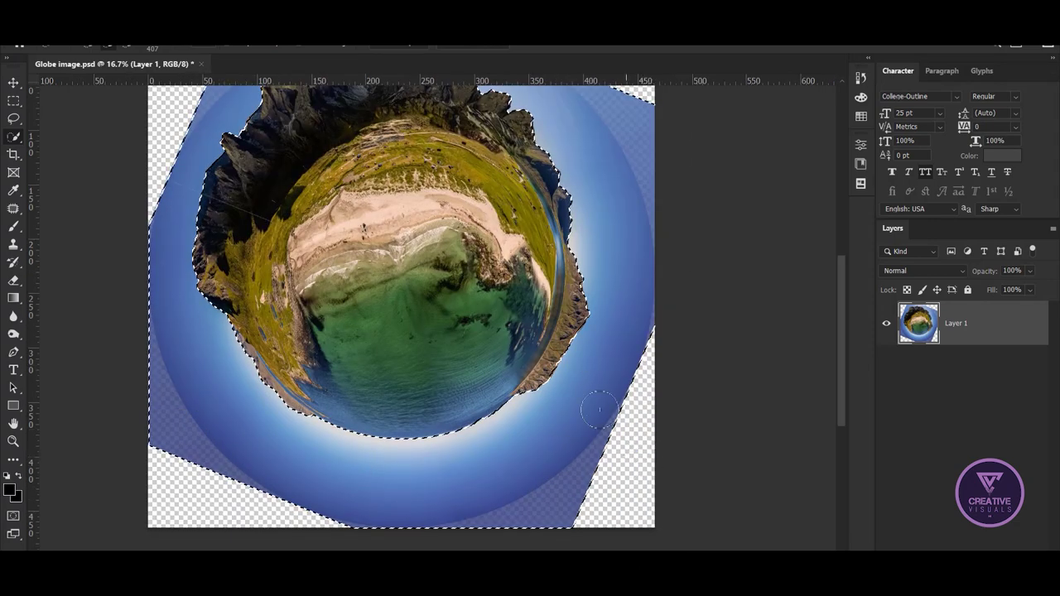
key("ctrl+minus")
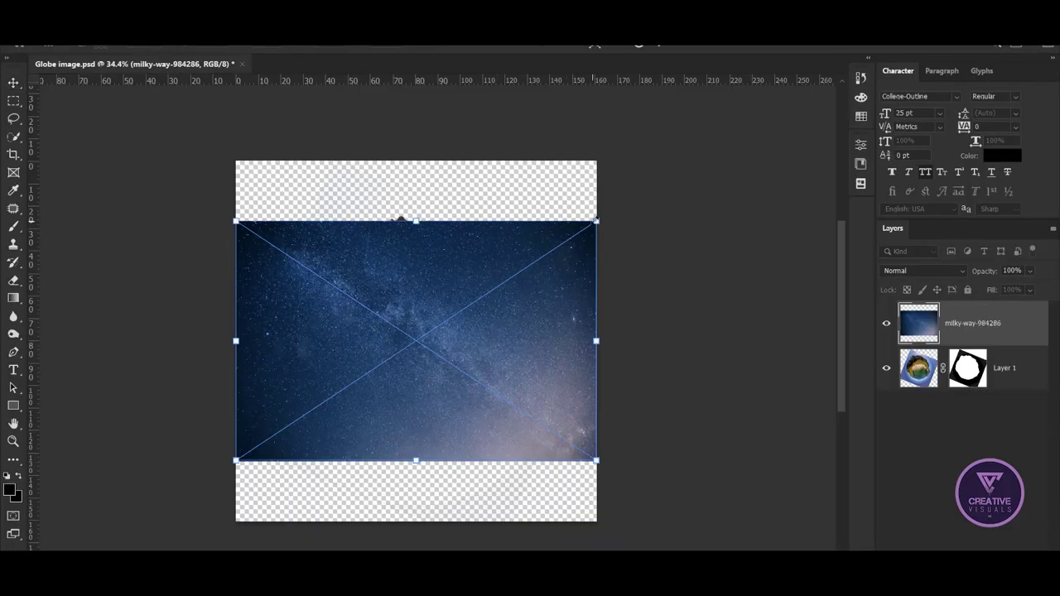
Place and enlarge the milky-way image, moving its layer below the globe.
left_click_drag(596, 221, 690, 158)
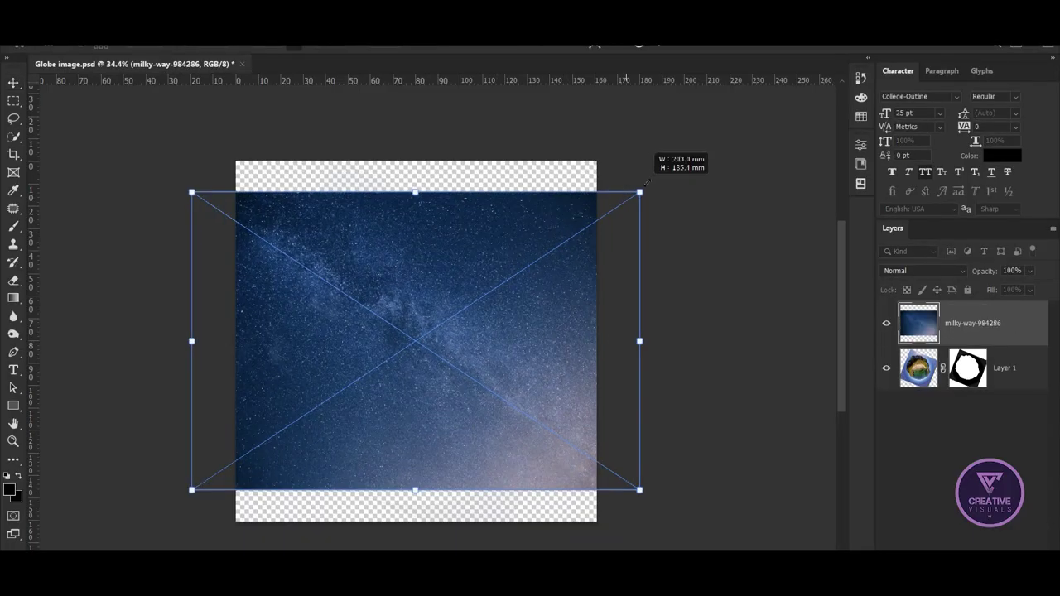
left_click(659, 43)
left_click_drag(973, 322, 958, 399)
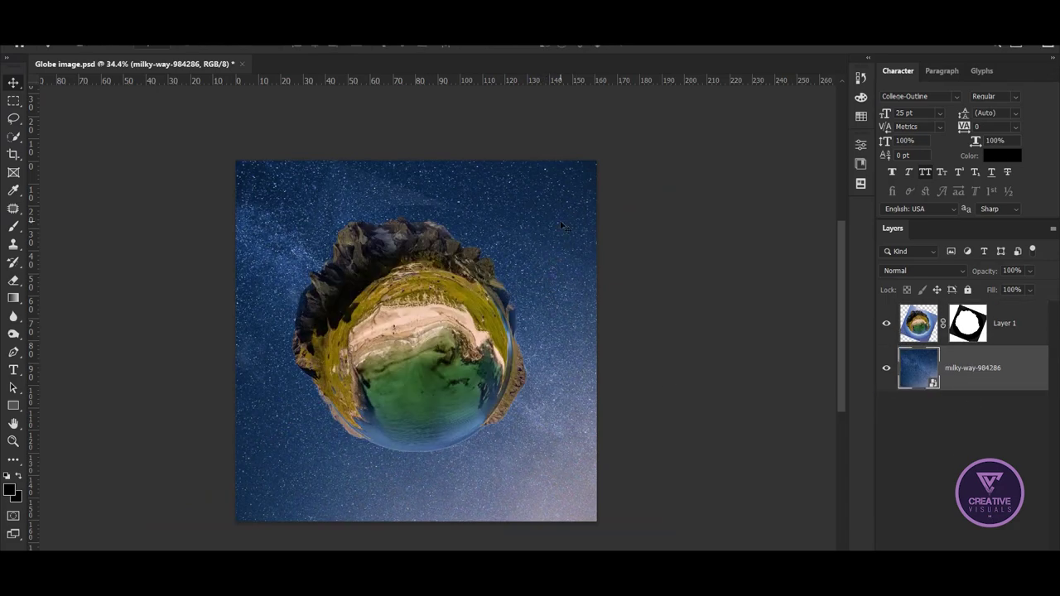
Rotate the starfield with Free Transform so it fills the canvas vertically.
key("ctrl+t")
left_click_drag(717, 305, 413, 162)
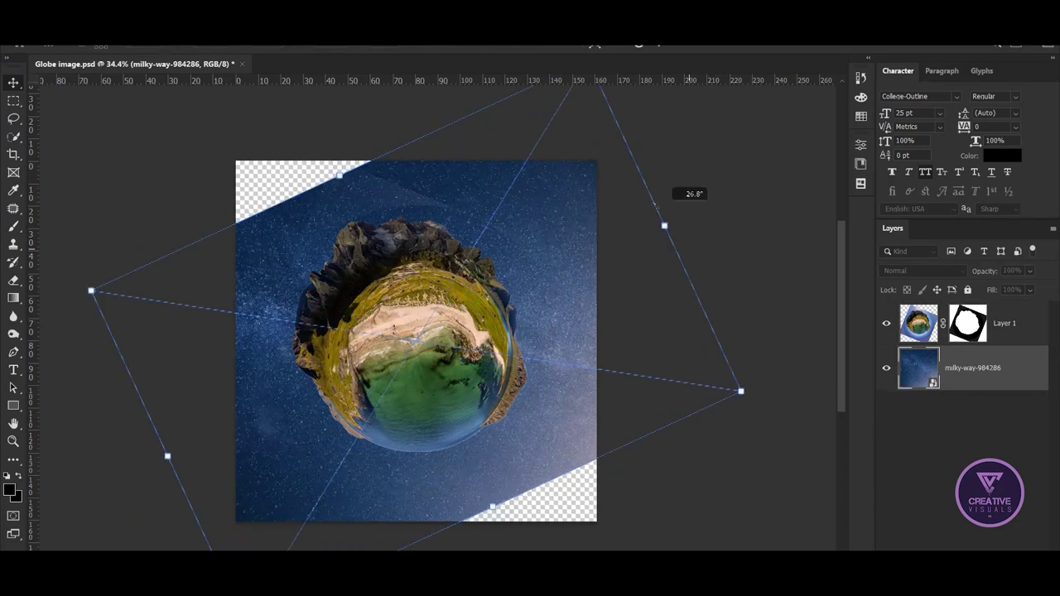
key("Return")
scroll(405, 329, "up", 2)
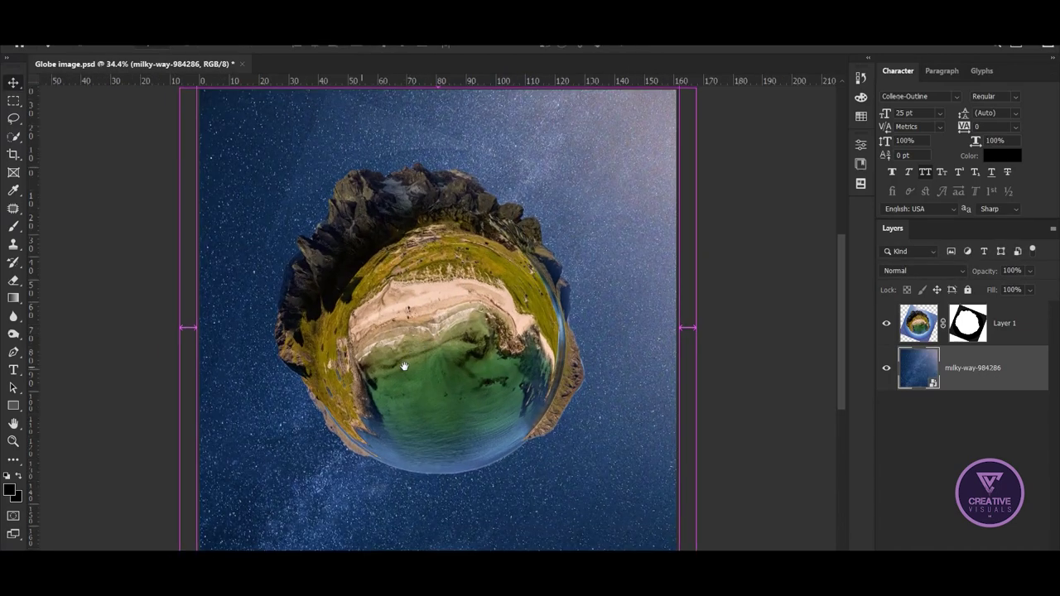
left_click(438, 346)
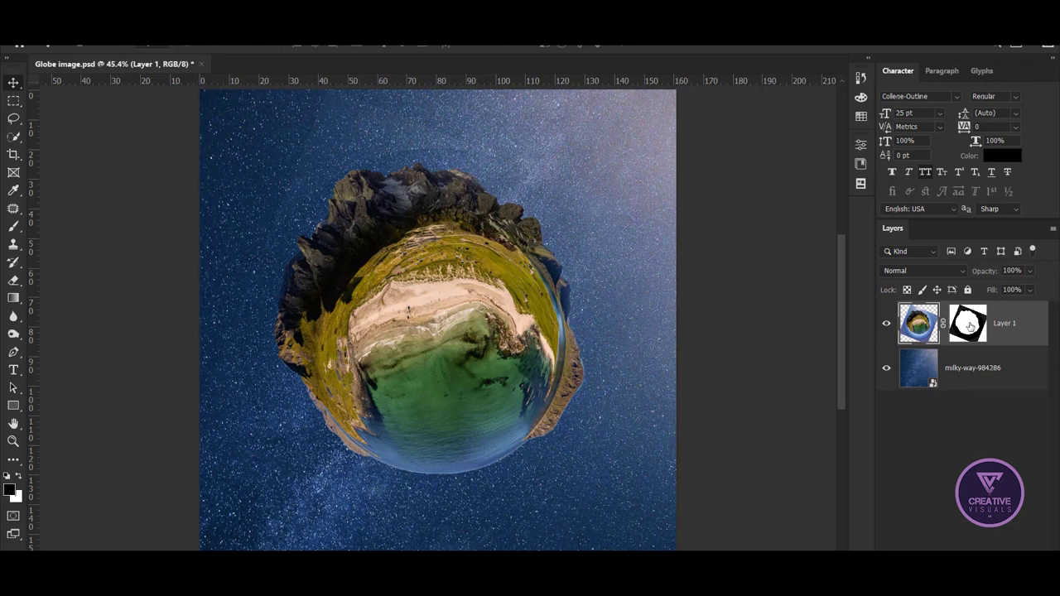
Load the globe's mask as a selection and expand it.
left_click(971, 326, "ctrl")
left_click(161, 33)
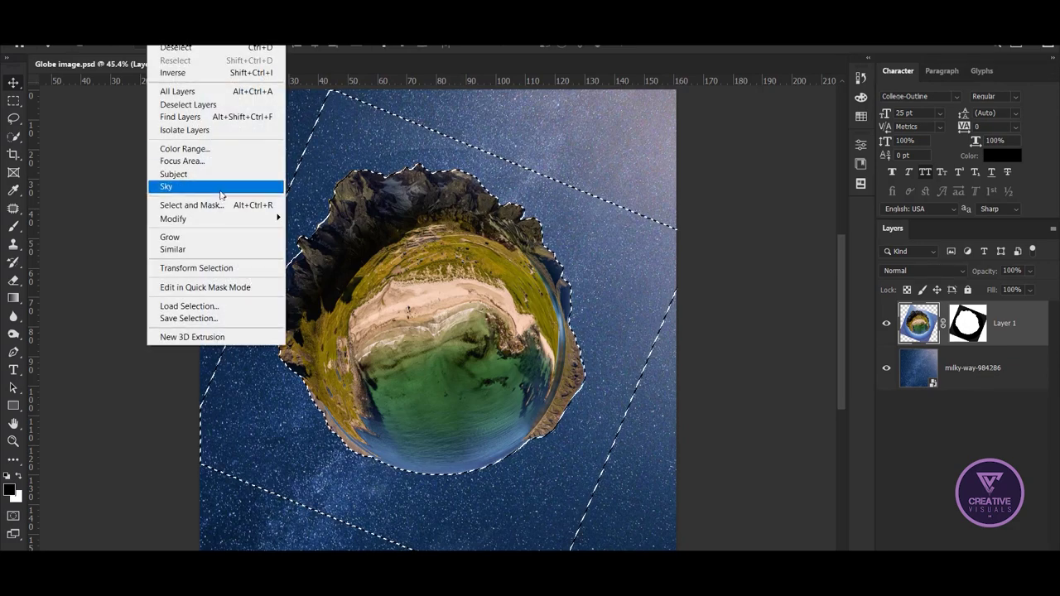
left_click(335, 247)
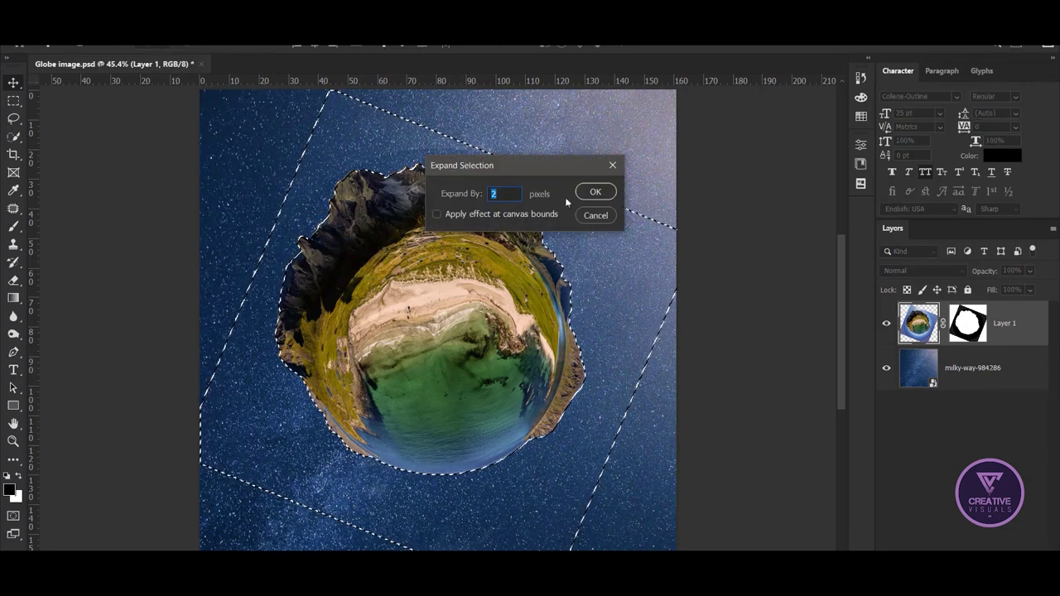
left_click(596, 190)
left_click(969, 323)
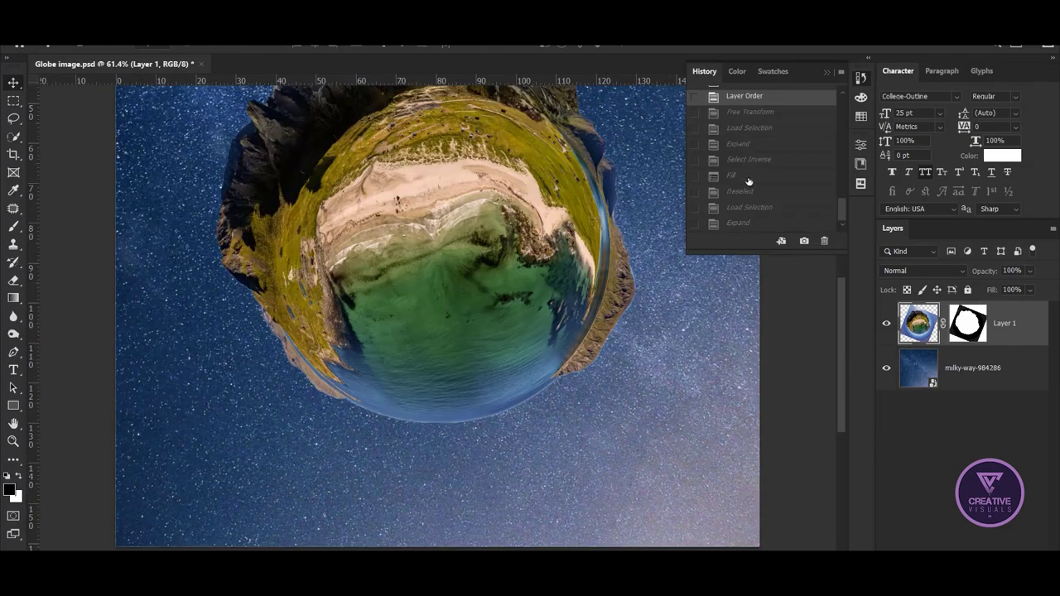
Reload the globe's mask selection and contract it.
left_click_drag(533, 284, 557, 365)
left_click(964, 327, "ctrl")
left_click(194, 40)
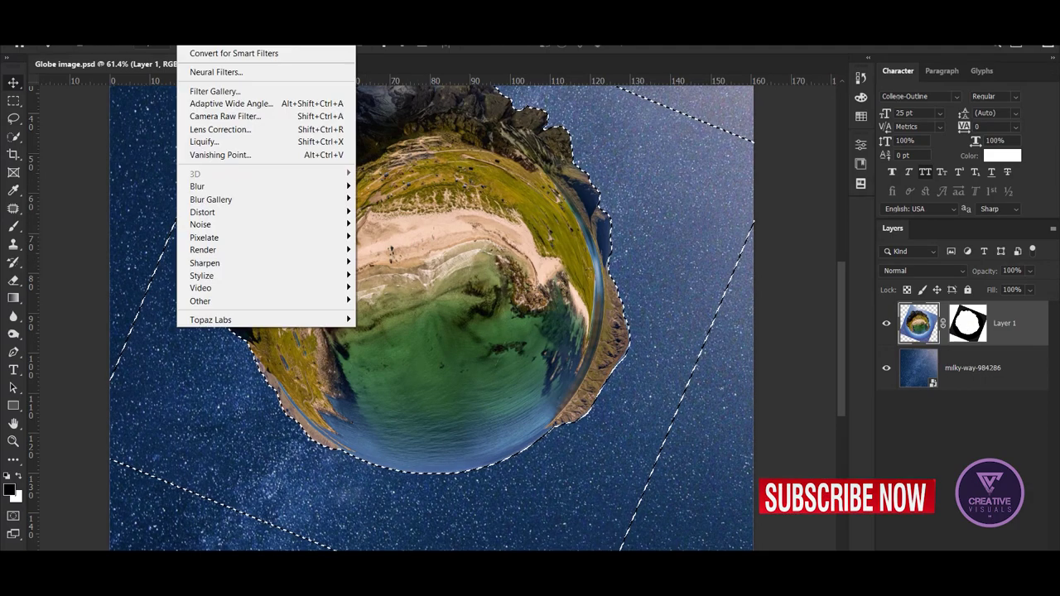
key("Escape")
scroll(389, 277, "up", 2)
scroll(389, 278, "up", 2)
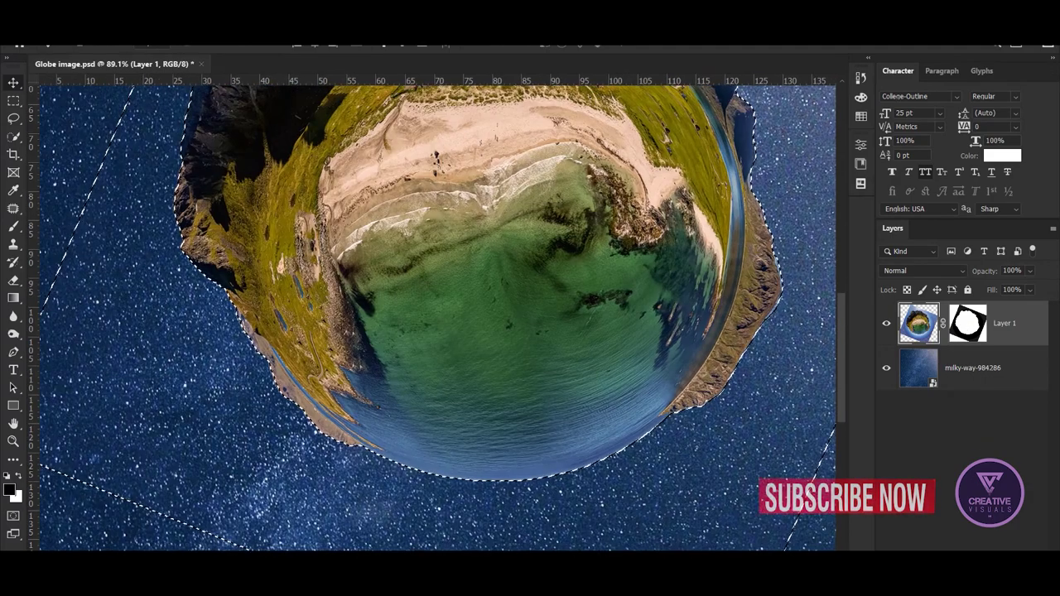
left_click(161, 40)
mouse_move(213, 219)
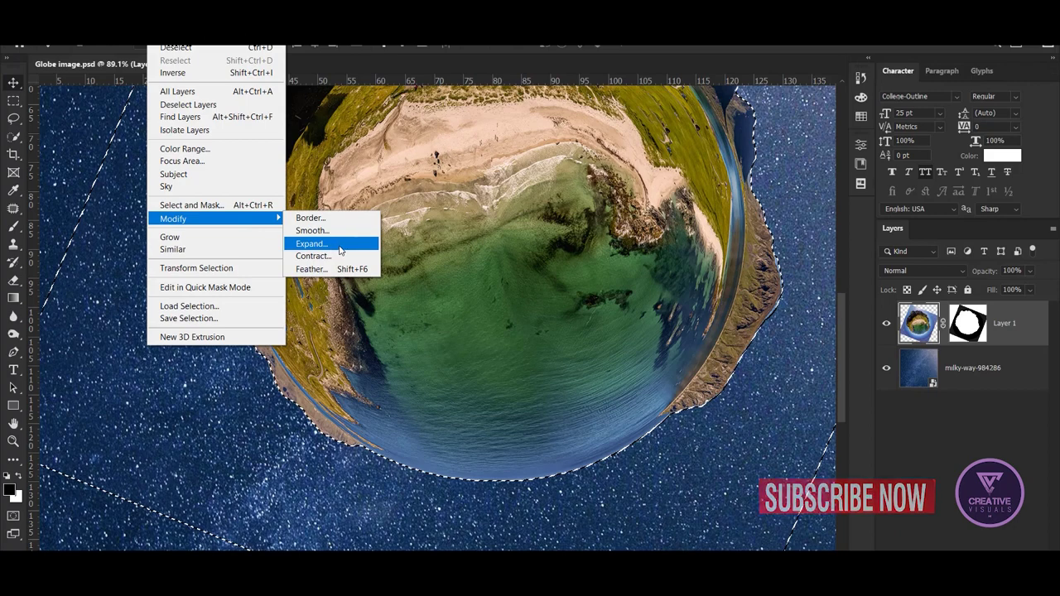
left_click(315, 255)
left_click(594, 193)
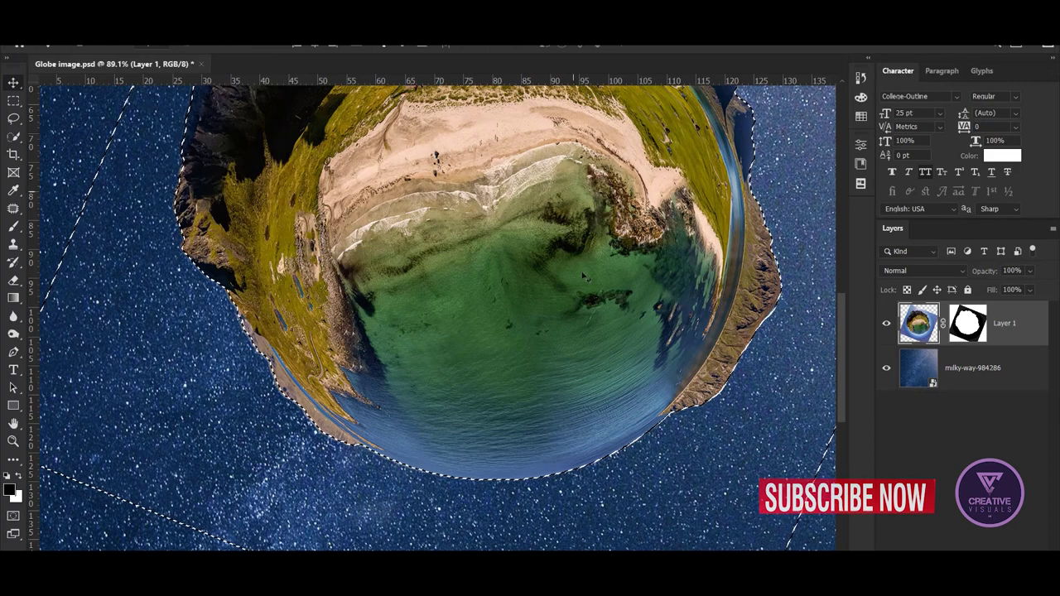
Delete inside the globe's layer mask, undo it, and clear the selection.
left_click(963, 322)
key("Delete")
key("ctrl+z")
key("ctrl+d")
Convert the masked globe layer into a smart object.
scroll(548, 284, "down", 2)
scroll(548, 284, "down", 2)
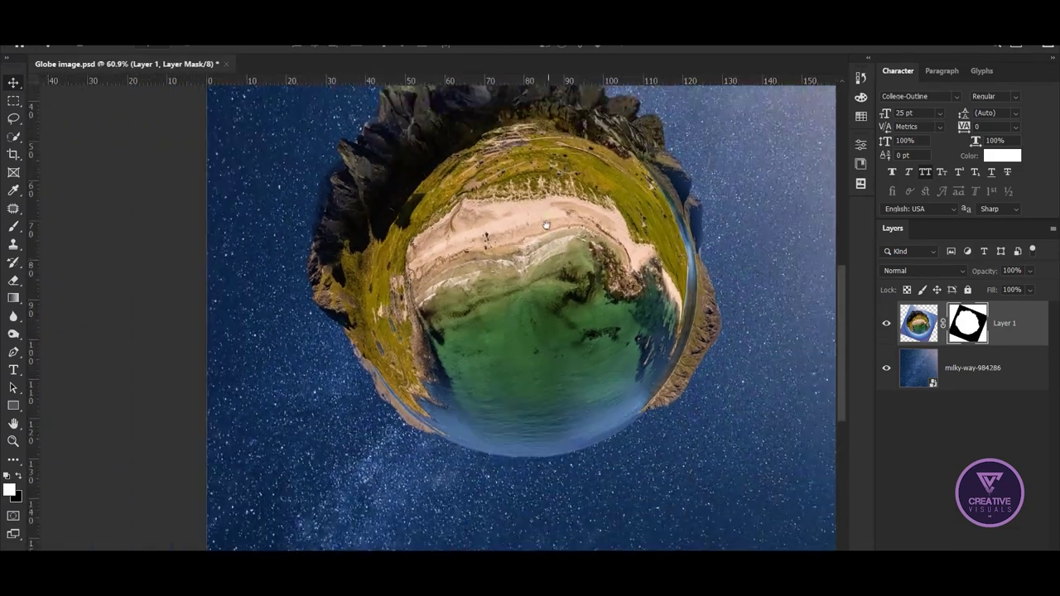
scroll(514, 315, "down", 1)
scroll(485, 343, "down", 1)
scroll(492, 346, "down", 1)
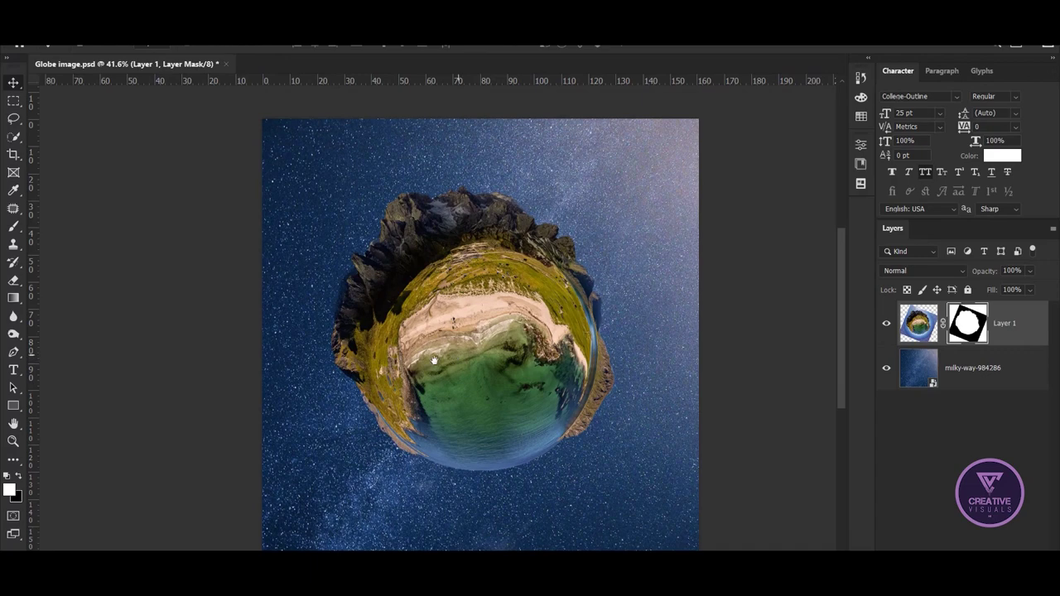
scroll(431, 356, "down", 1)
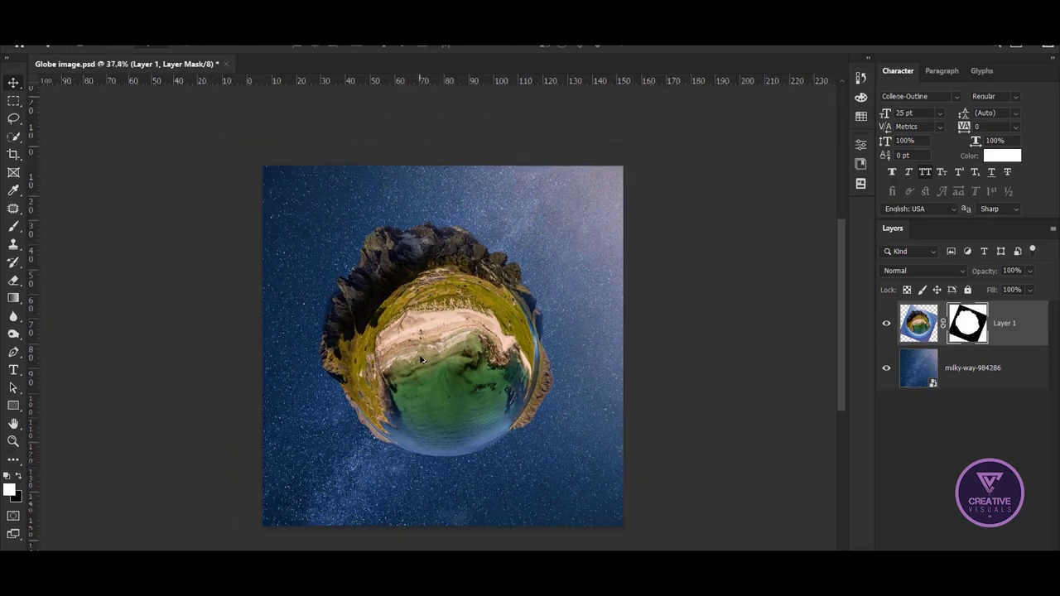
right_click(1015, 325)
left_click(878, 188)
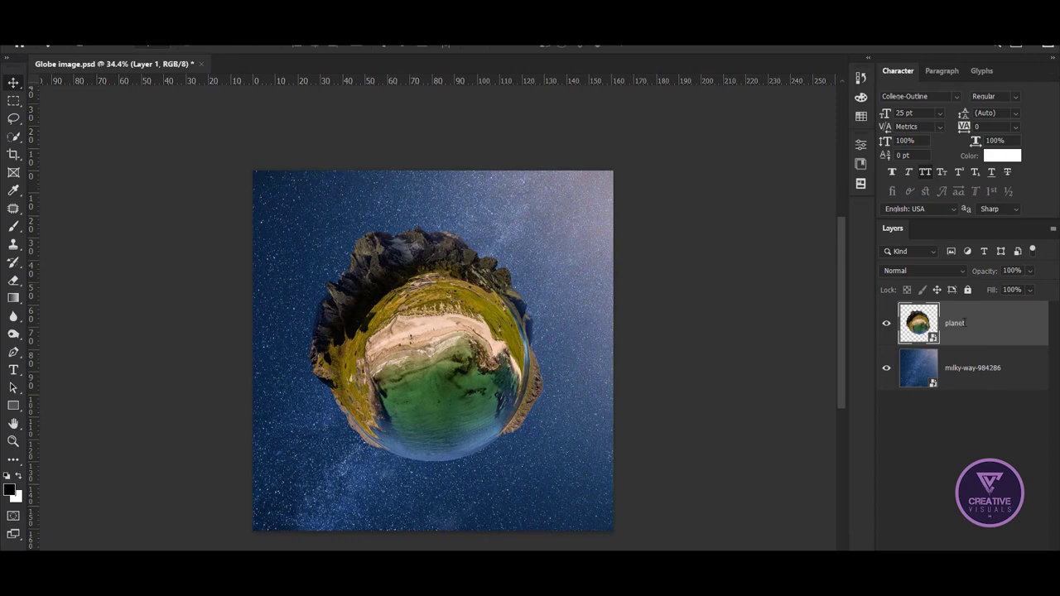
Add a Curves adjustment clipped to the planet and raise the curve to brighten.
left_click(967, 547)
left_click(968, 398)
scroll(447, 331, "up", 2)
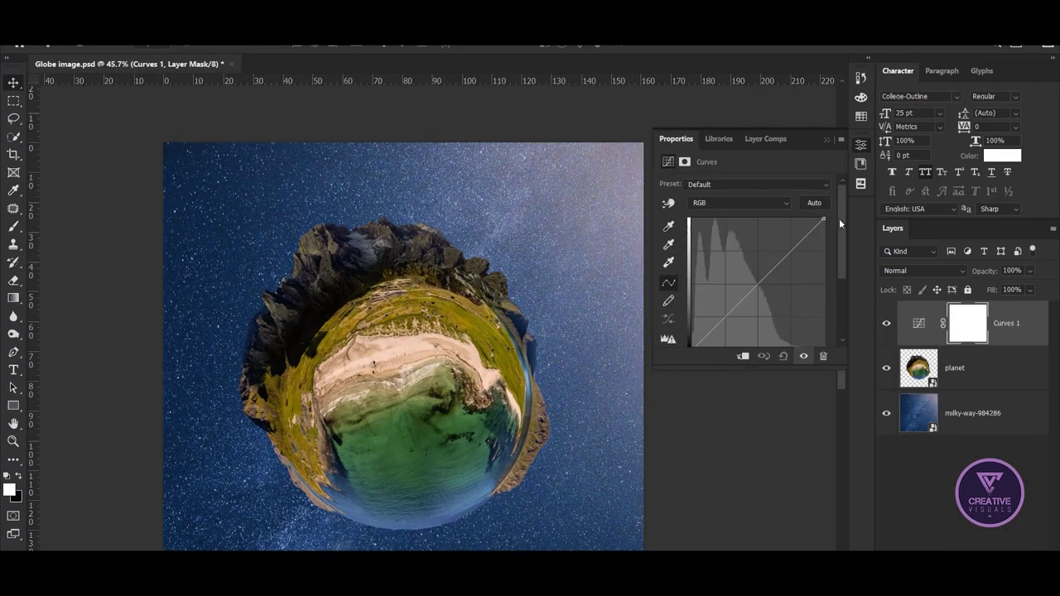
left_click(742, 357)
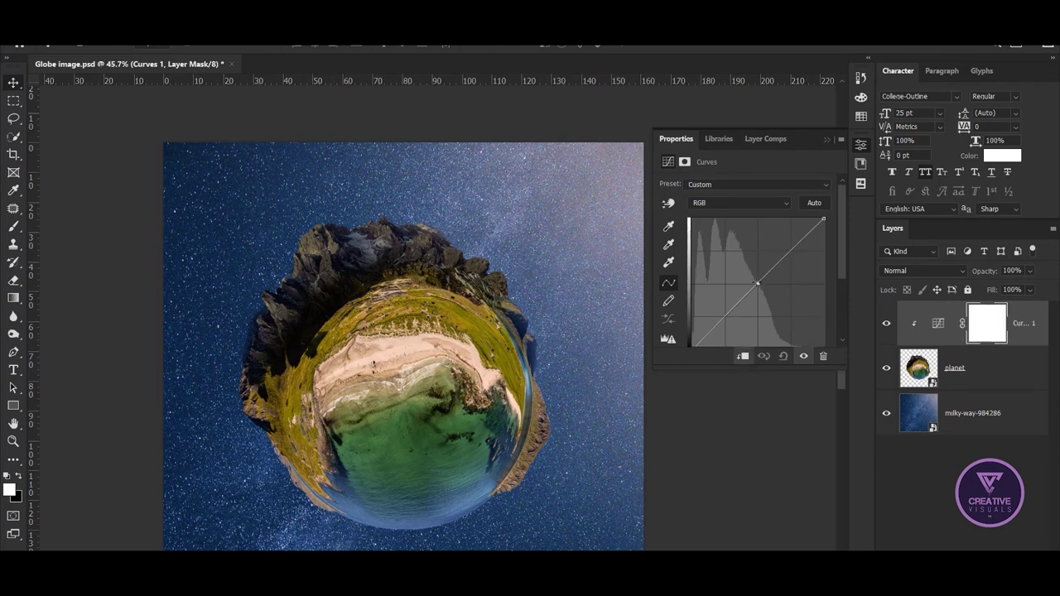
left_click_drag(756, 283, 749, 278)
left_click(827, 141)
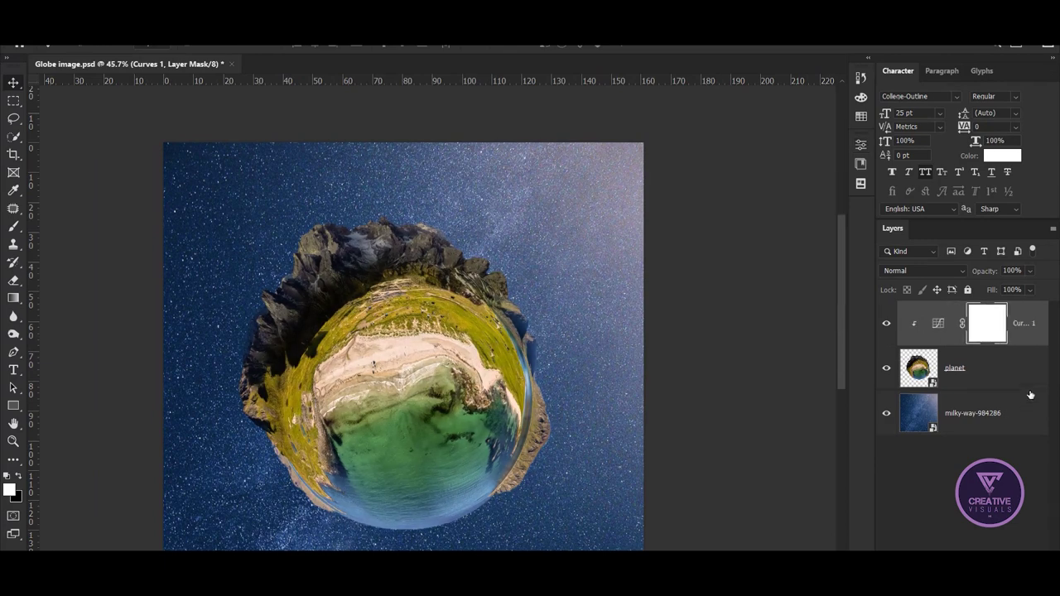
Invert the curves mask and paint a soft bright spot on the planet's upper centre.
key("ctrl+i")
key("b")
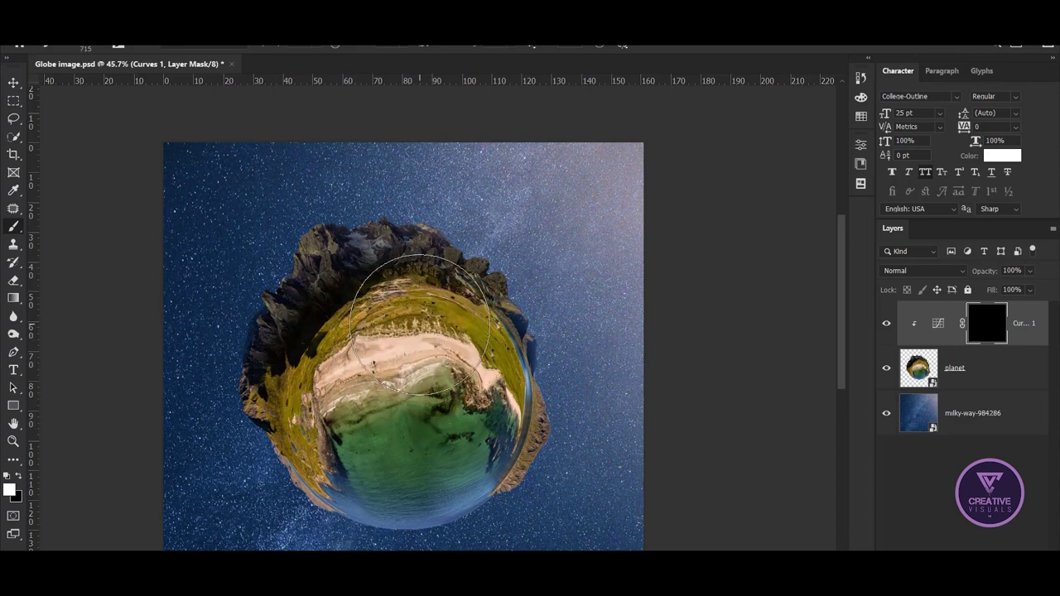
left_click(419, 324)
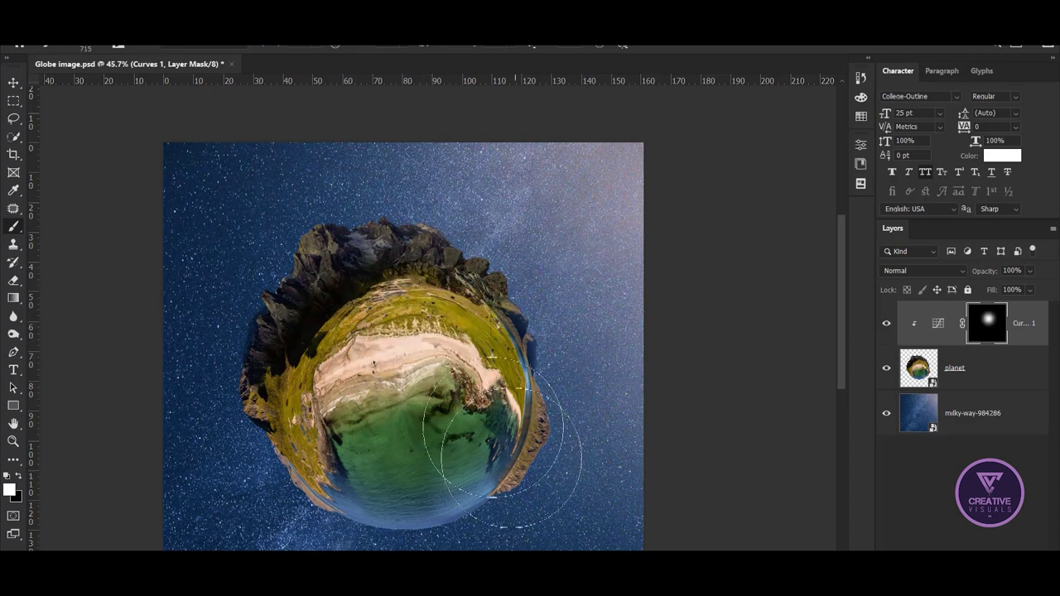
left_click_drag(440, 353, 413, 307)
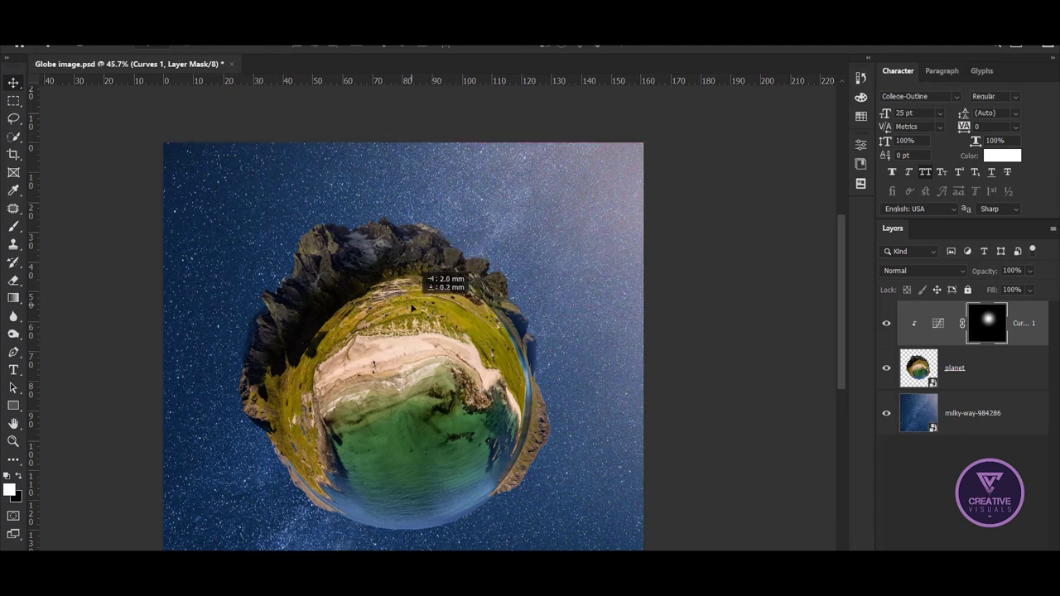
left_click(962, 373)
left_click(948, 547)
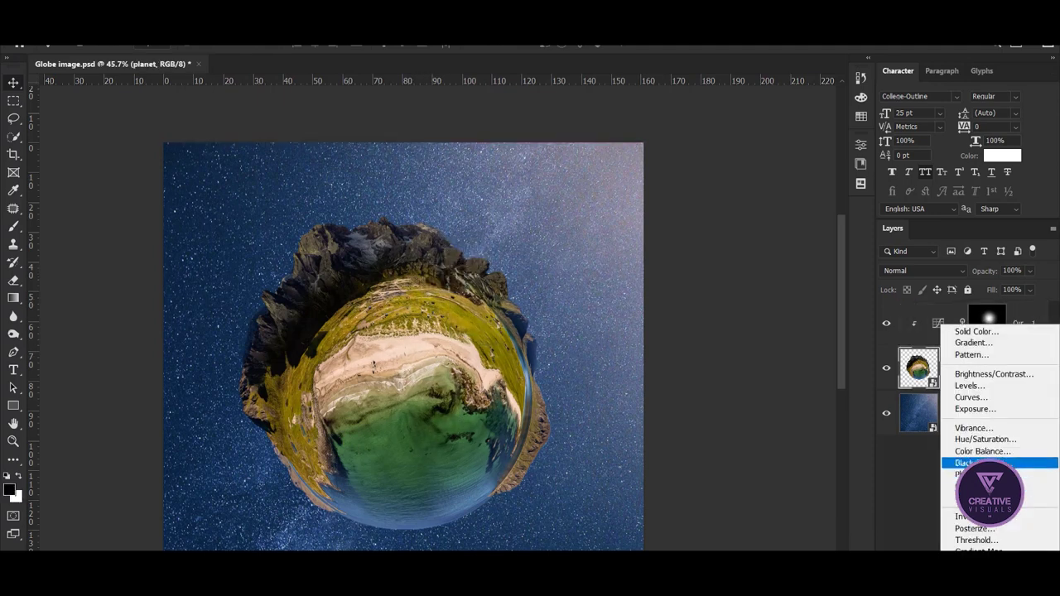
Add a darkening Curves 2, invert its mask, and paint the darkening off the globe's top and centre.
left_click(967, 397)
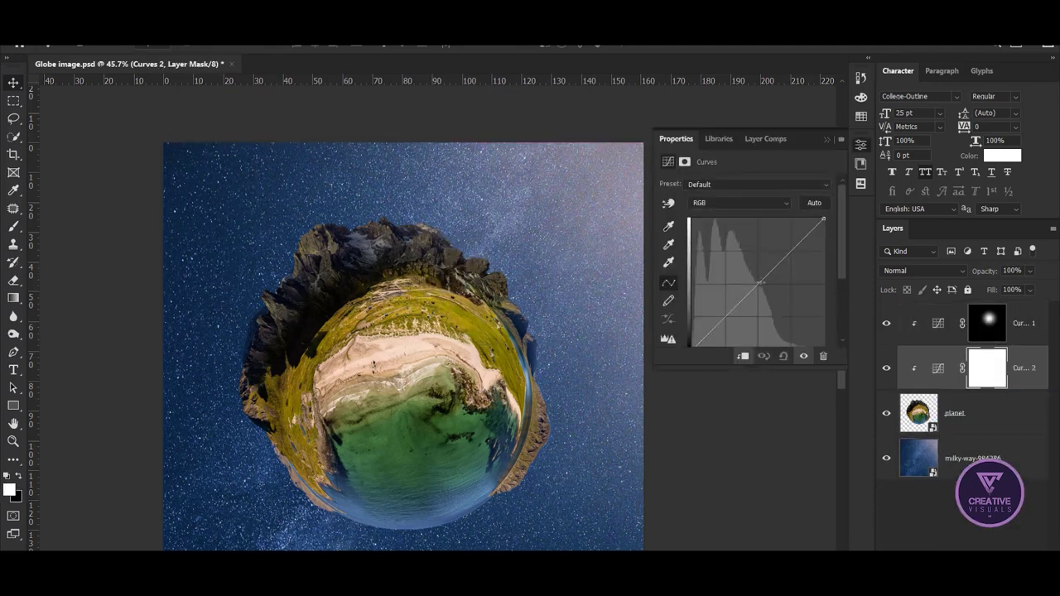
left_click_drag(757, 284, 764, 290)
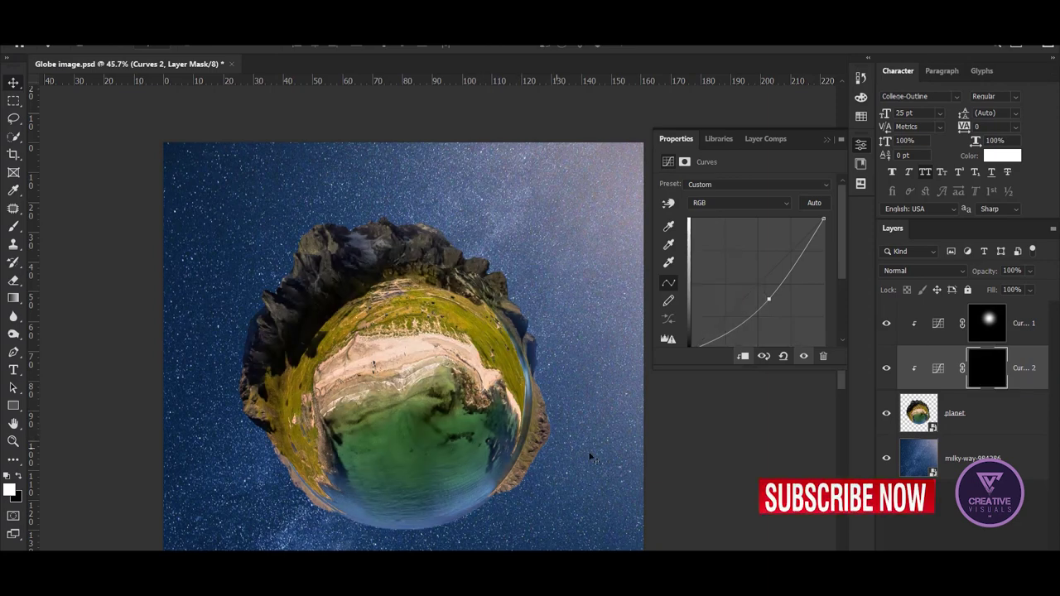
key("ctrl+i")
key("b")
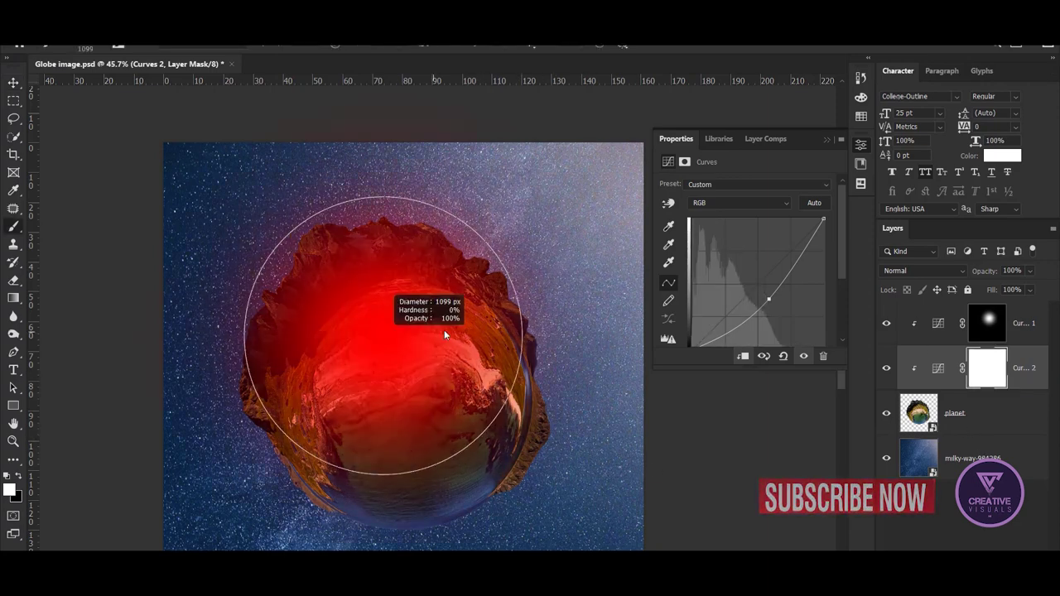
mouse_move(385, 286)
left_mouse_down()
mouse_move(295, 284)
mouse_move(267, 300)
mouse_move(425, 307)
mouse_move(503, 334)
left_mouse_up()
right_click(390, 273, "alt")
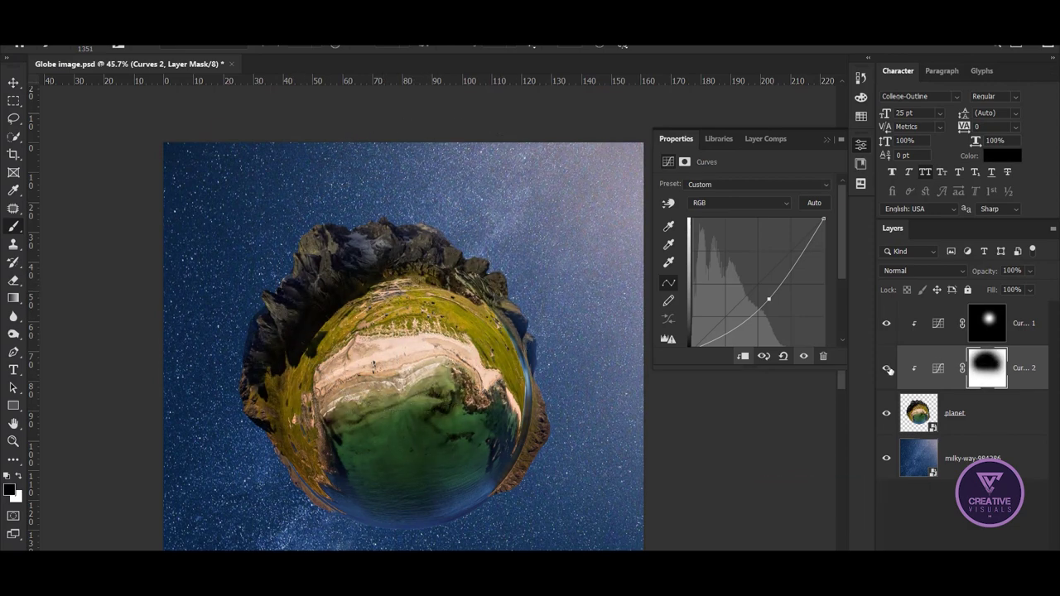
left_click(886, 367)
mouse_move(497, 432)
left_mouse_down()
mouse_move(529, 365)
mouse_move(509, 353)
left_mouse_up()
Lift the Curves 1 curve to brighten the globe's centre and nudge its glow.
key("x")
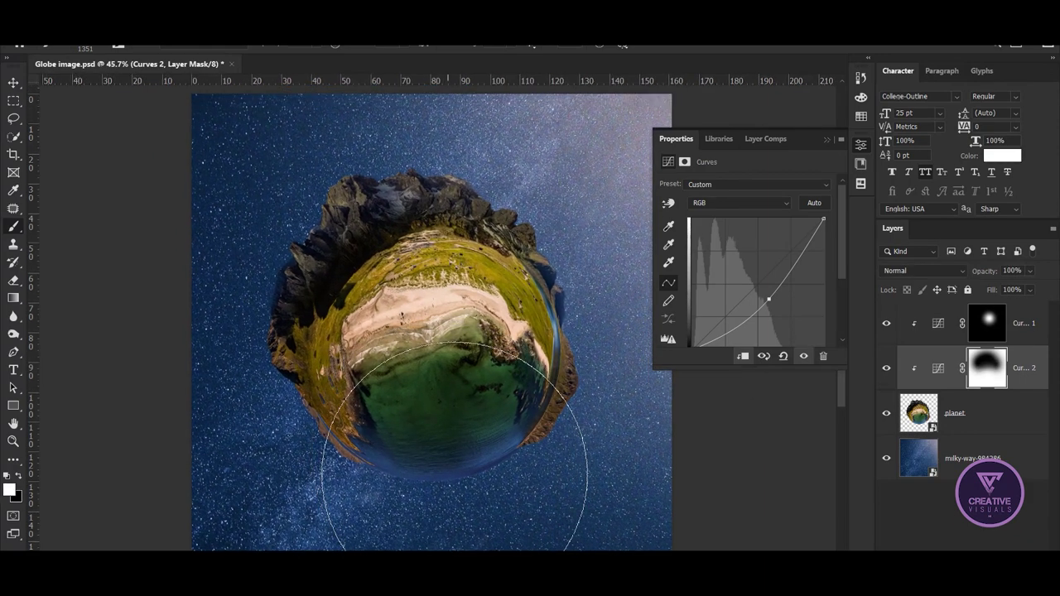
left_click_drag(842, 370, 839, 412)
left_click(936, 323)
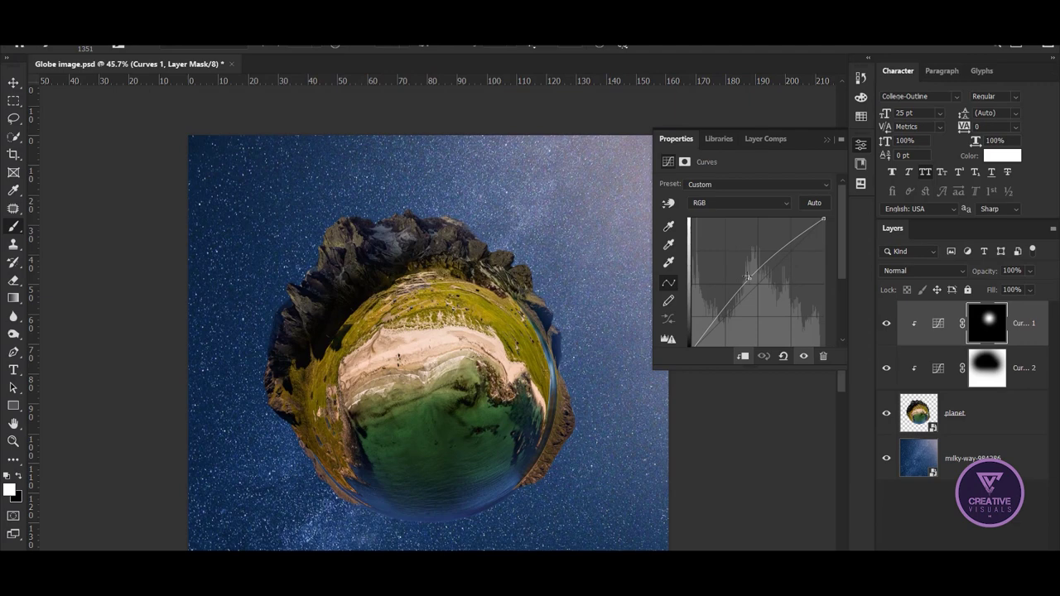
left_click_drag(749, 271, 747, 267)
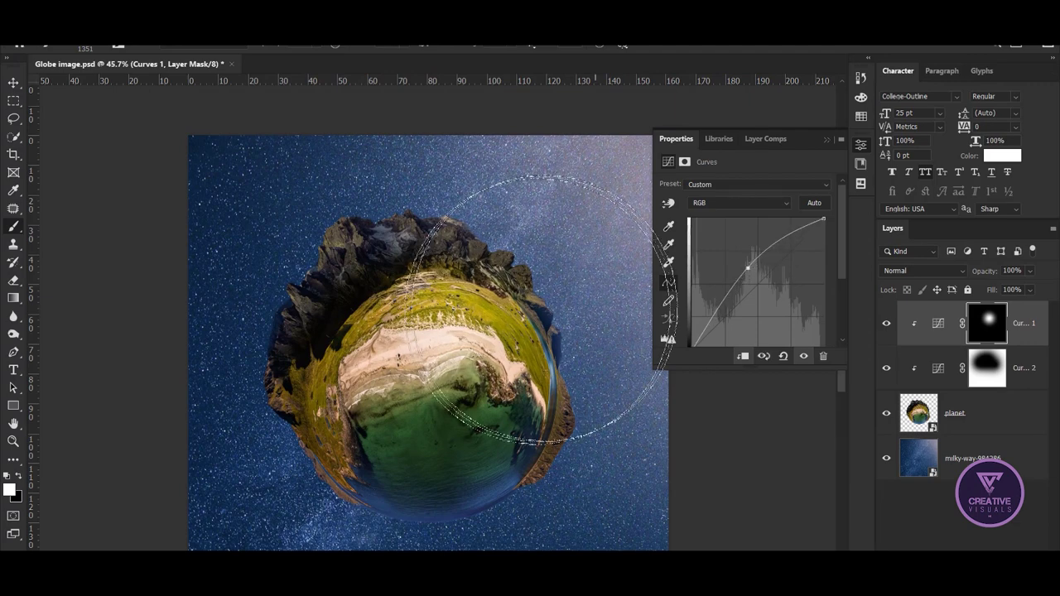
left_click(826, 141)
key("v")
left_click_drag(441, 310, 432, 311)
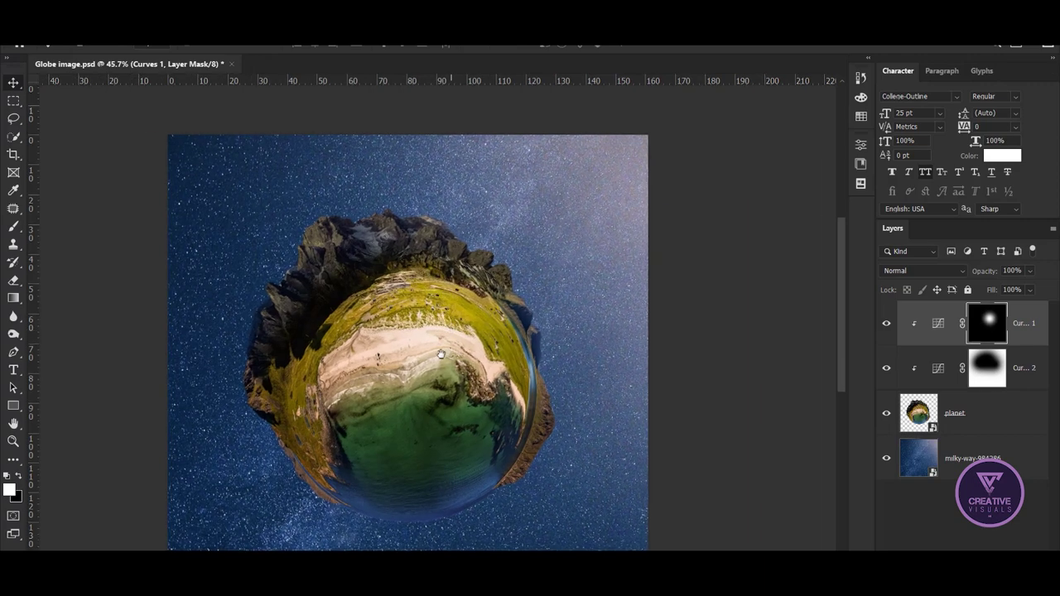
left_click_drag(442, 310, 421, 282)
scroll(473, 363, "down", 1)
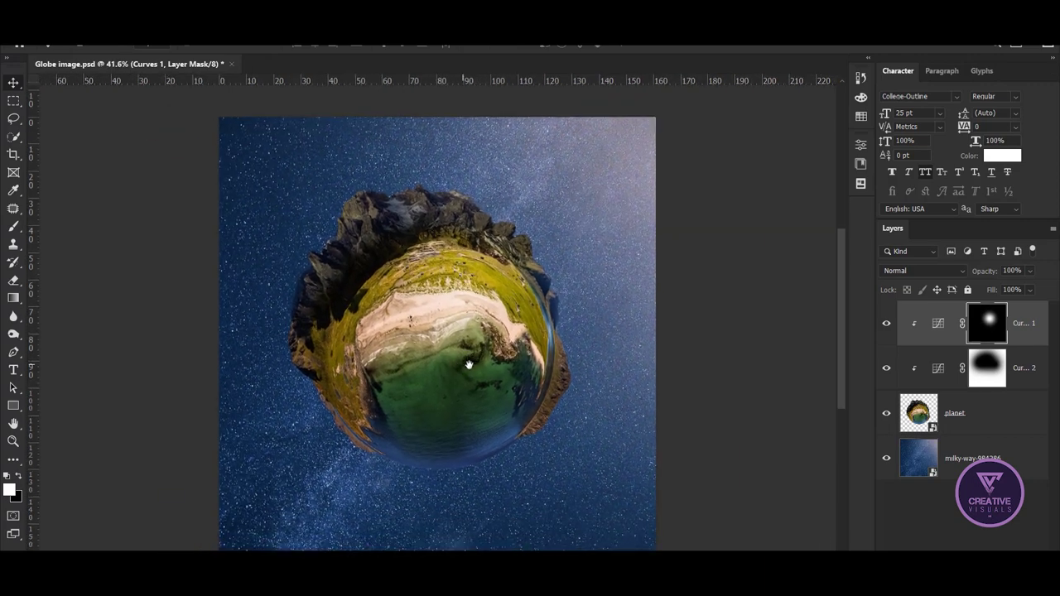
Add a Color Lookup adjustment layer on top of Curves 1.
left_click(949, 457)
left_click_drag(514, 341, 514, 354)
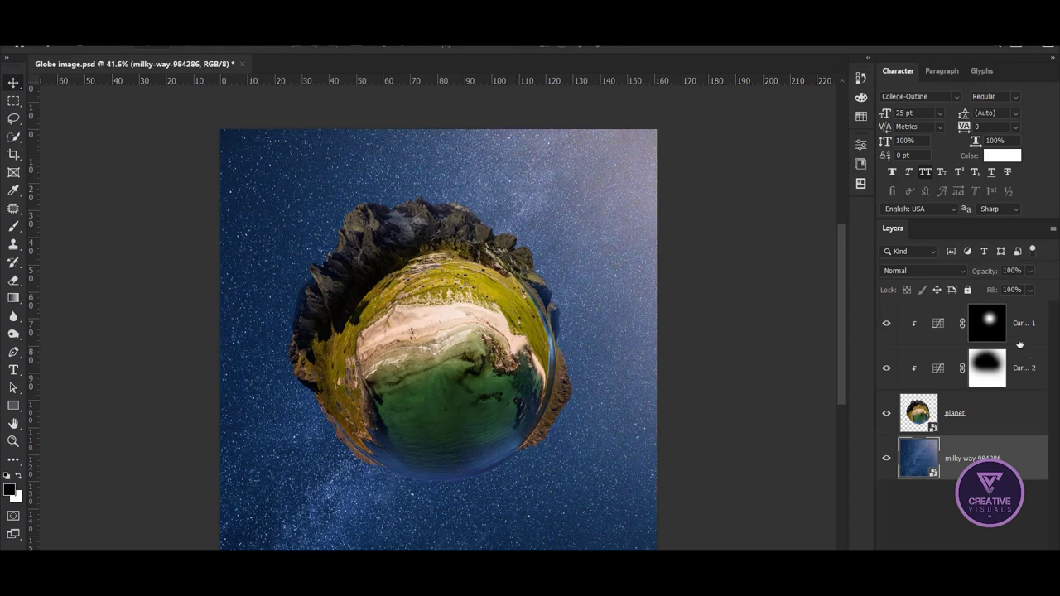
left_click(990, 319)
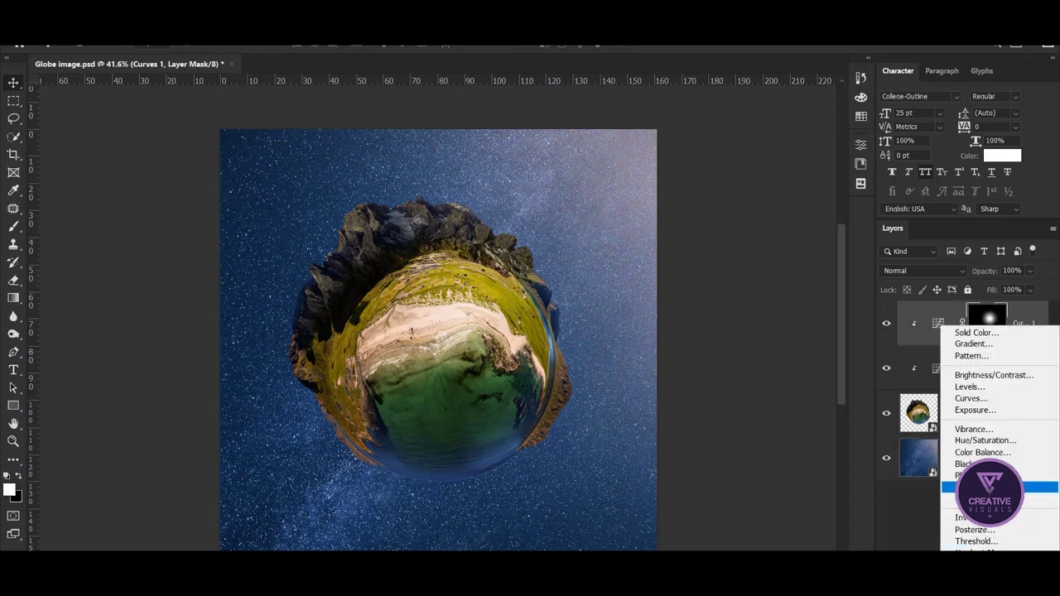
left_click(981, 506)
left_click(770, 185)
Preview lookup tables and apply Fuji ETERNA 250D Kodak 2395.
left_click(758, 233)
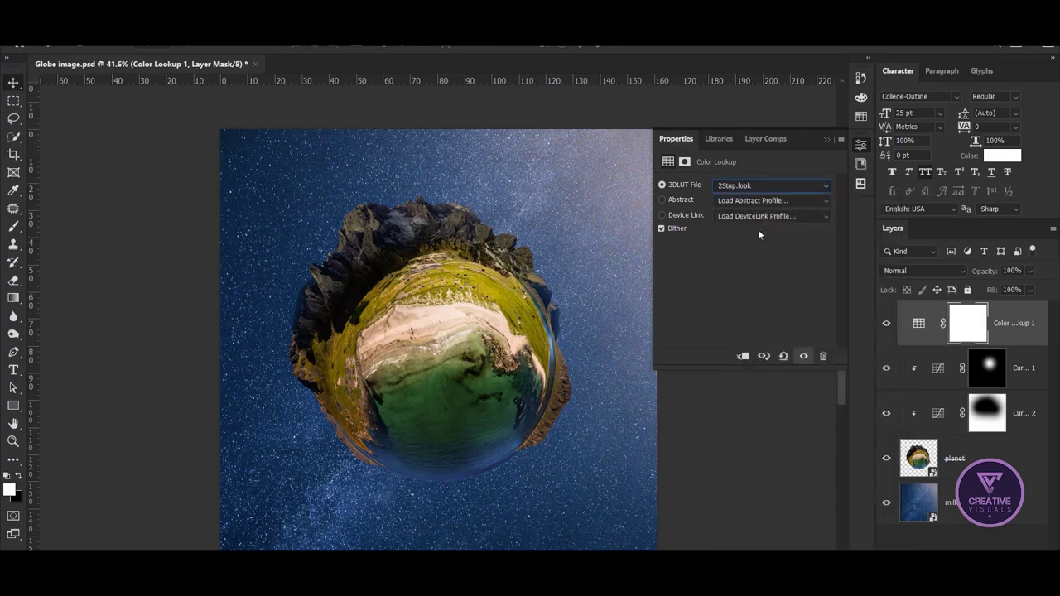
key("Down")
key("Down")
key("Down")
key("Down")
key("Down")
key("Down")
key("Down")
key("Down")
key("Down")
key("Down")
key("Down")
key("Up")
key("Down")
left_click(768, 216)
left_click(1012, 445)
key("Down")
key("Down")
key("Up")
Toggle the colour grade off and on to compare, then target the Color Lookup layer.
left_click(886, 323)
left_click(886, 323)
mouse_move(523, 308)
left_mouse_down()
mouse_move(516, 320)
mouse_move(509, 313)
left_mouse_up()
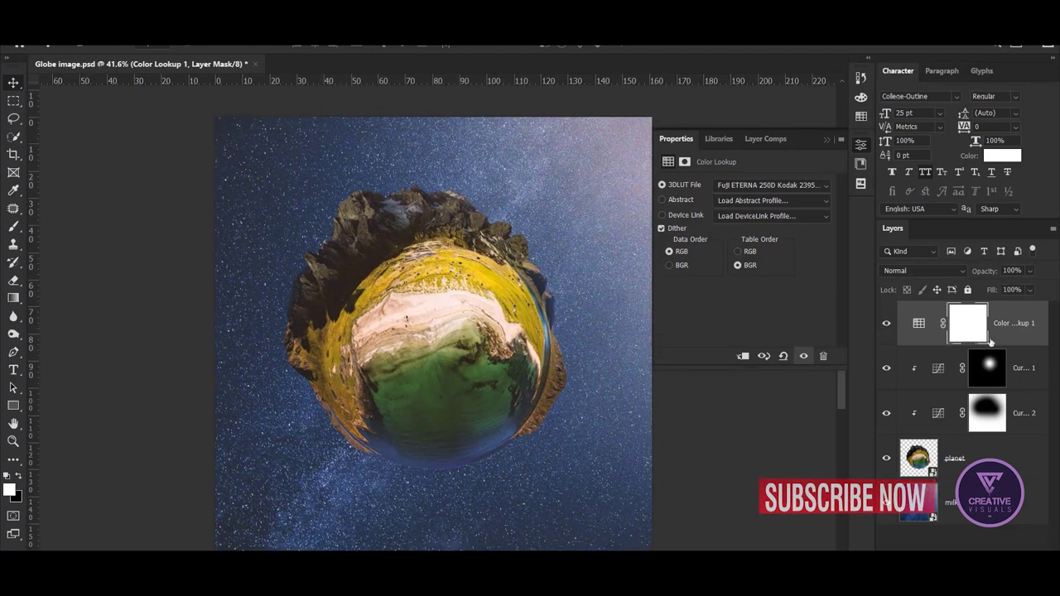
key("ctrl+2")
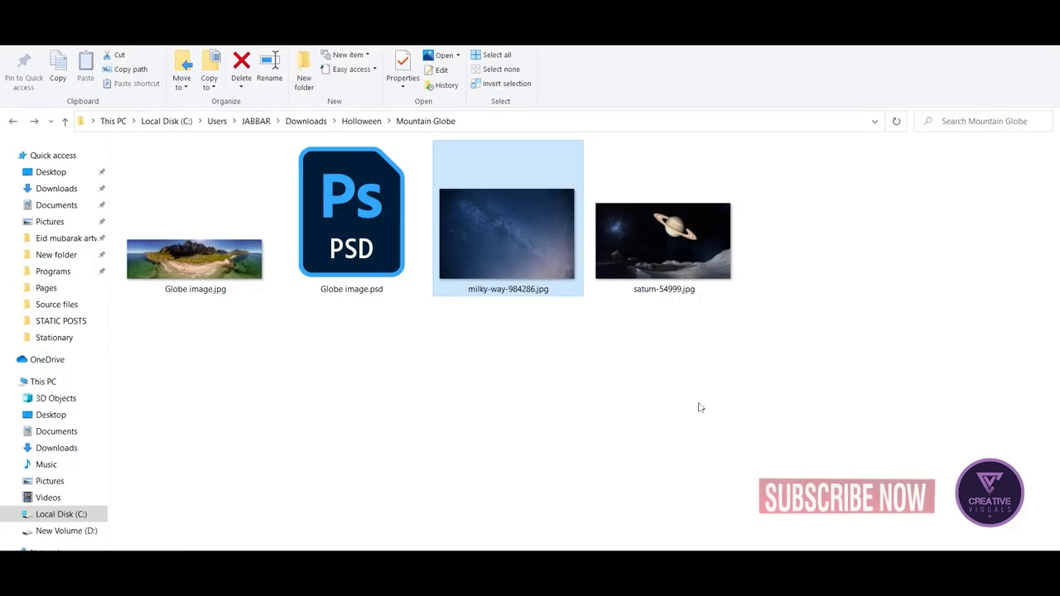
Place the saturn.jpg photo into the composition, enlarged and shifted left and down.
left_click_drag(651, 303, 486, 379)
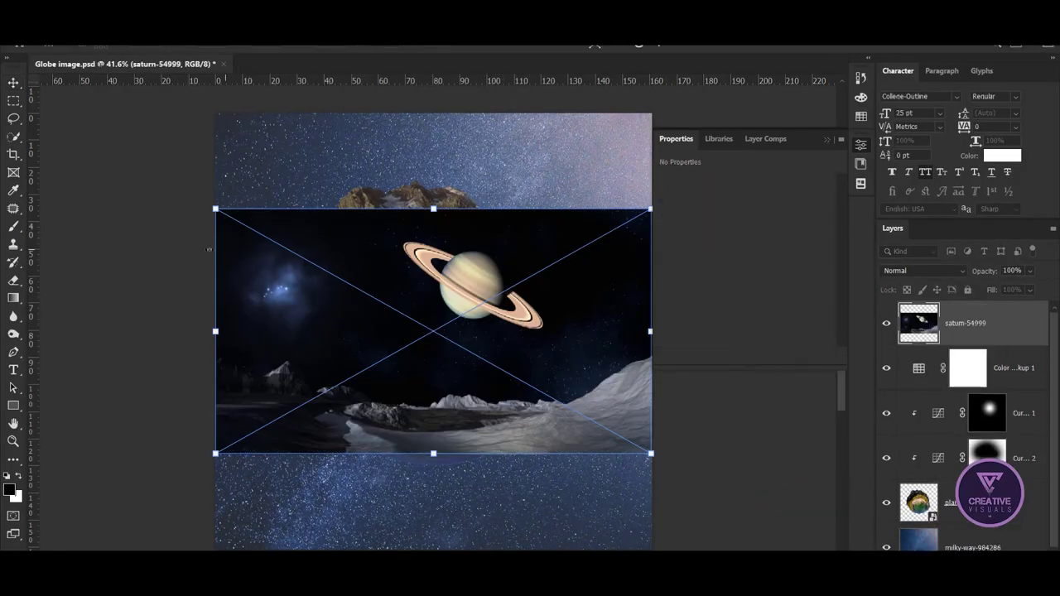
left_click_drag(215, 208, 163, 179)
left_click_drag(484, 240, 438, 277)
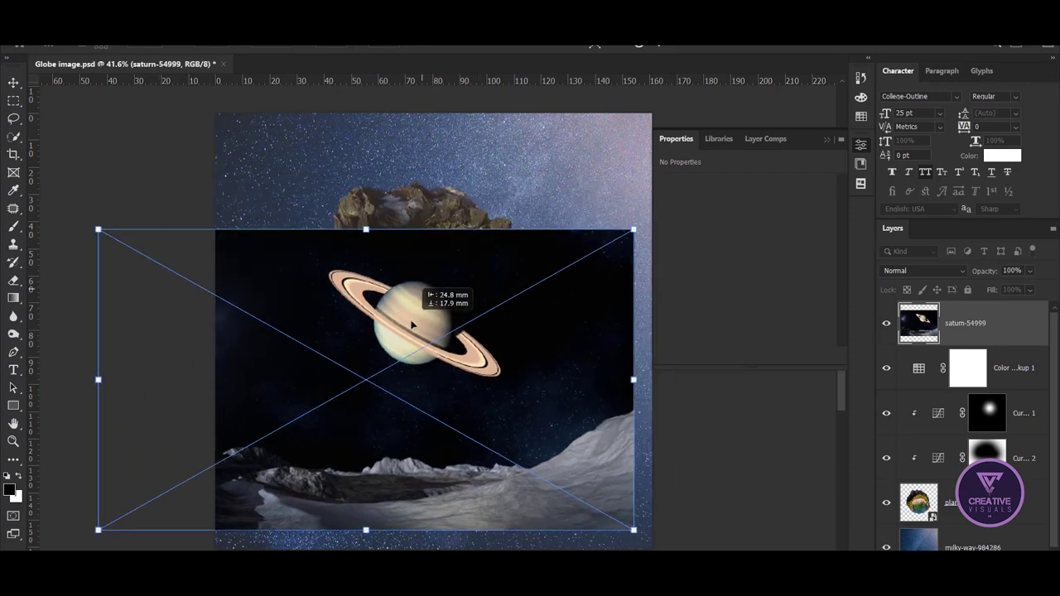
left_click(659, 47)
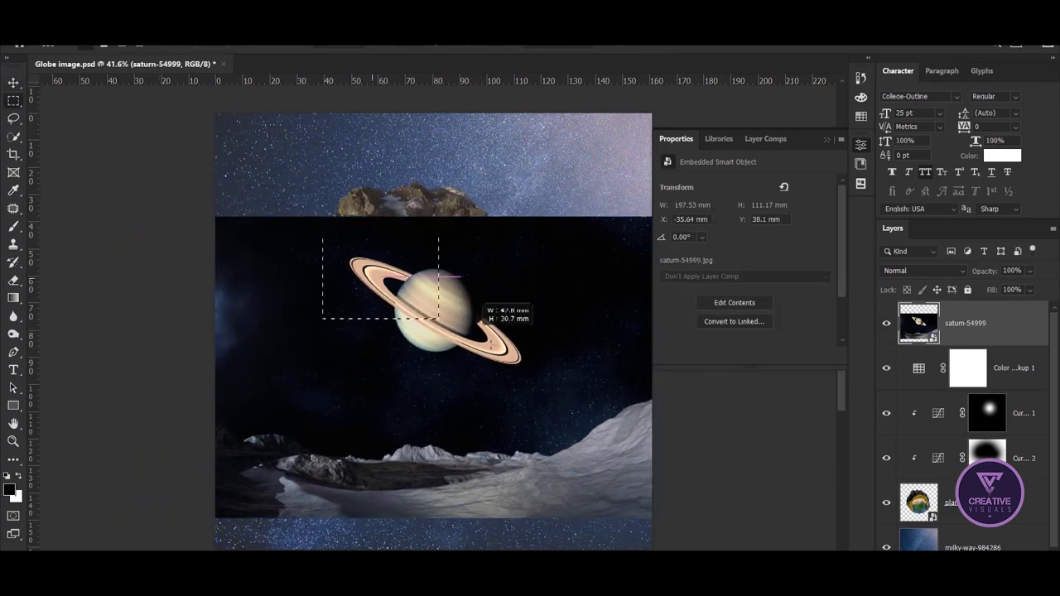
Convert the Saturn layer to a smart object, then rasterize it.
right_click(976, 322)
left_click(877, 144)
right_click(979, 322)
left_click(828, 269)
scroll(724, 324, "down", 2)
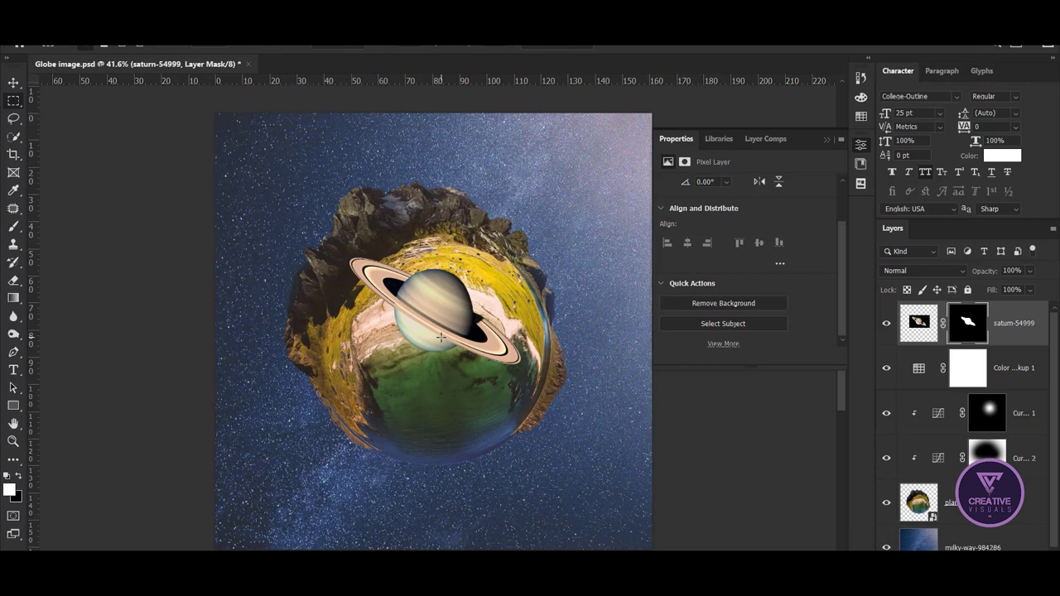
Try moving, scaling and flipping Saturn, cancelling the flip transform.
left_click_drag(442, 309, 315, 464)
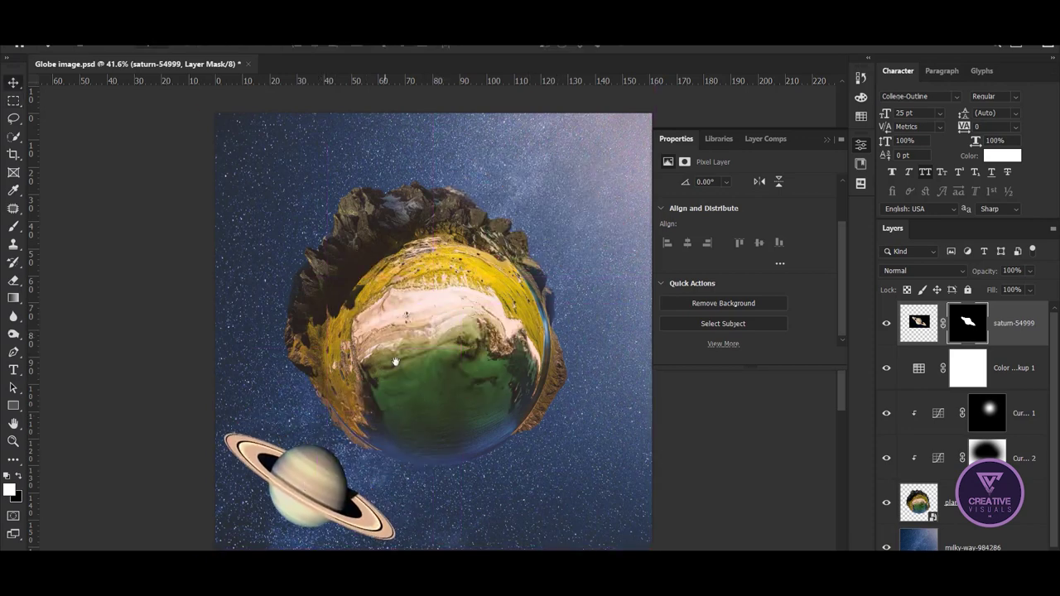
left_click_drag(353, 410, 375, 383)
key("ctrl+t")
left_click_drag(457, 359, 388, 411)
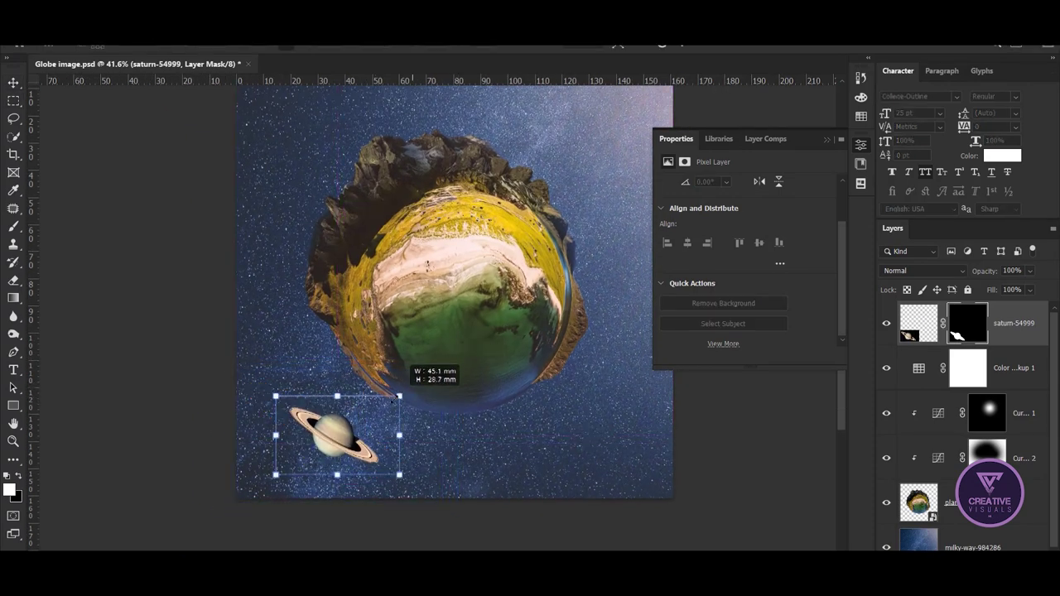
key("Escape")
left_click_drag(249, 491, 429, 189)
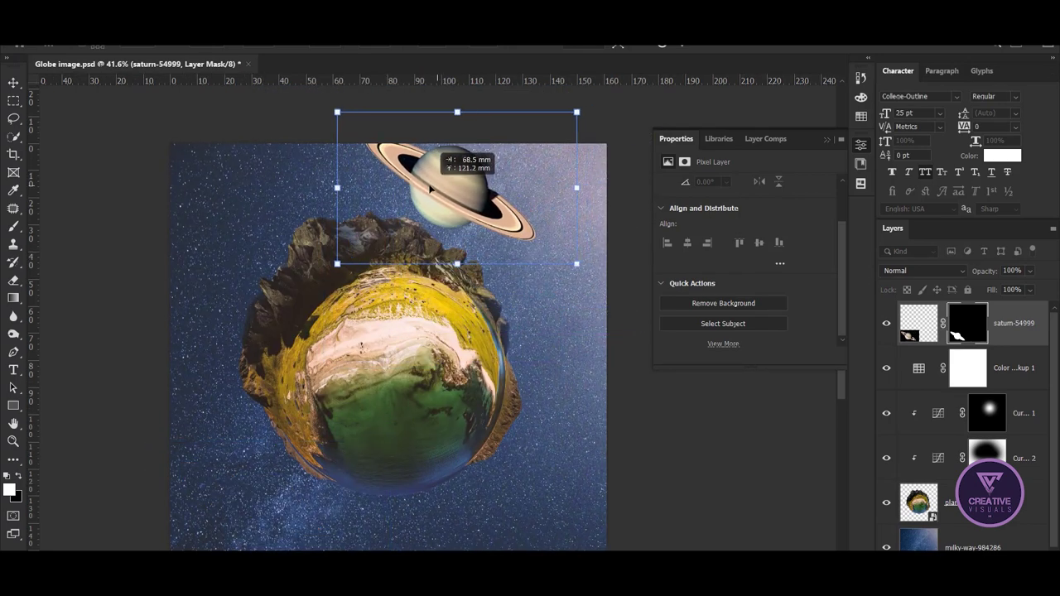
right_click(443, 192)
left_click(501, 416)
right_click(494, 221)
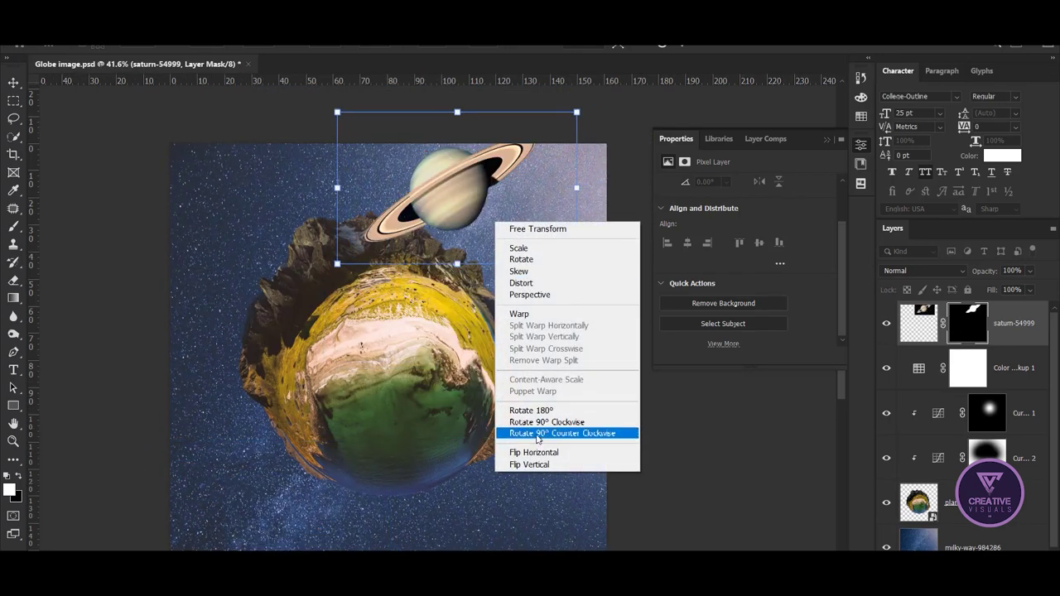
left_click(505, 464)
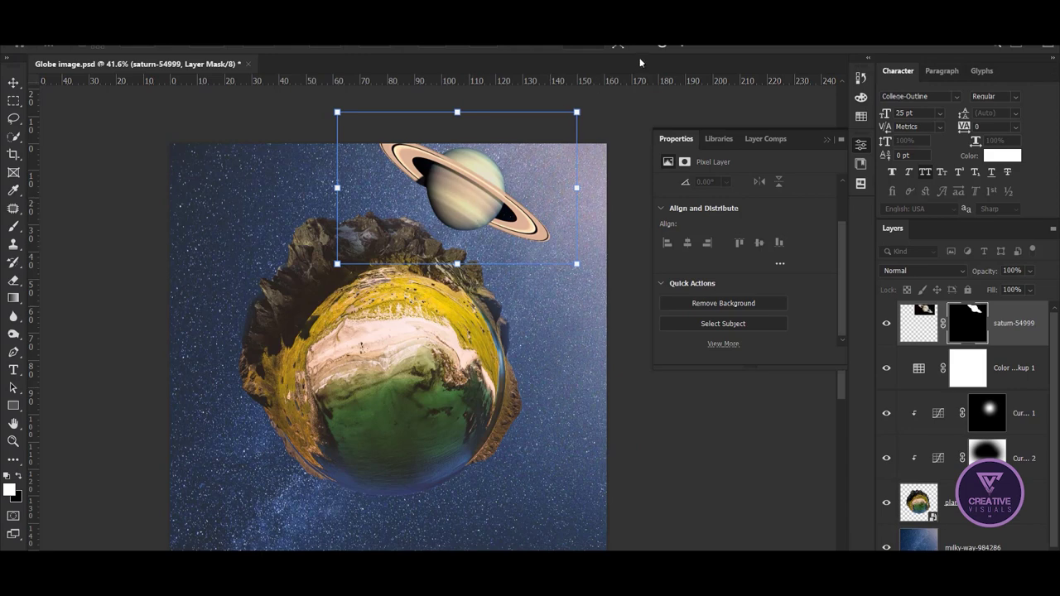
left_click(658, 44)
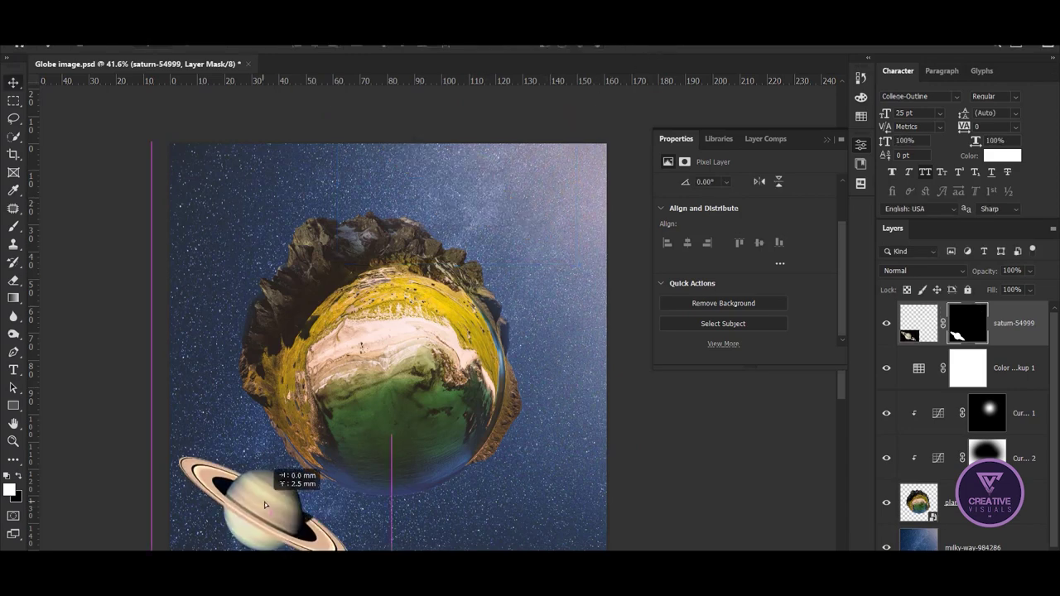
Shrink Saturn to a small size and place it in the lower-left corner.
mouse_move(263, 505)
left_mouse_down()
mouse_move(212, 217)
mouse_move(269, 503)
left_mouse_up()
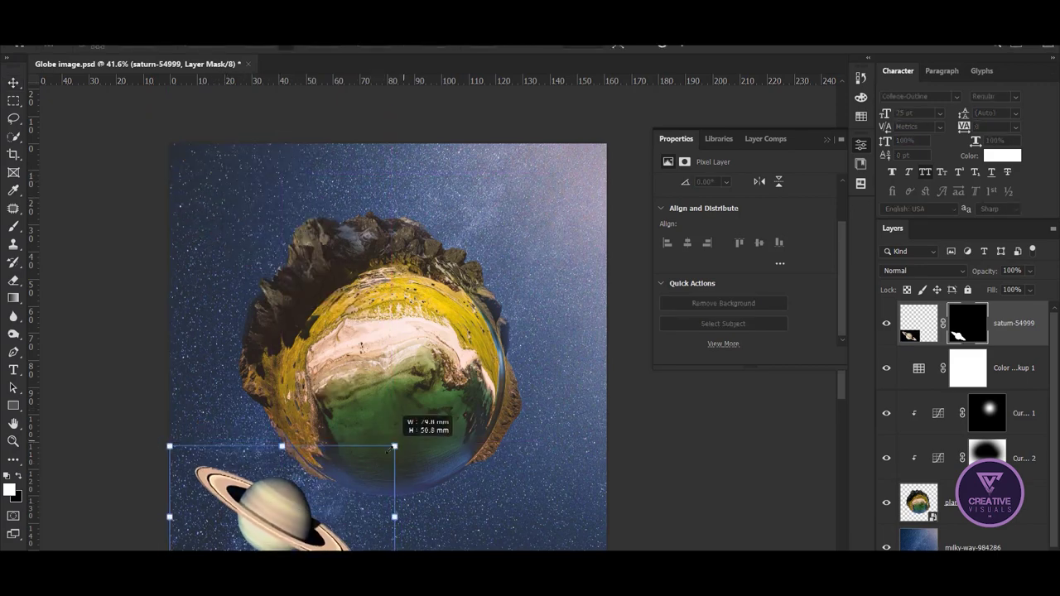
left_click_drag(402, 441, 339, 481)
left_click_drag(266, 513, 226, 524)
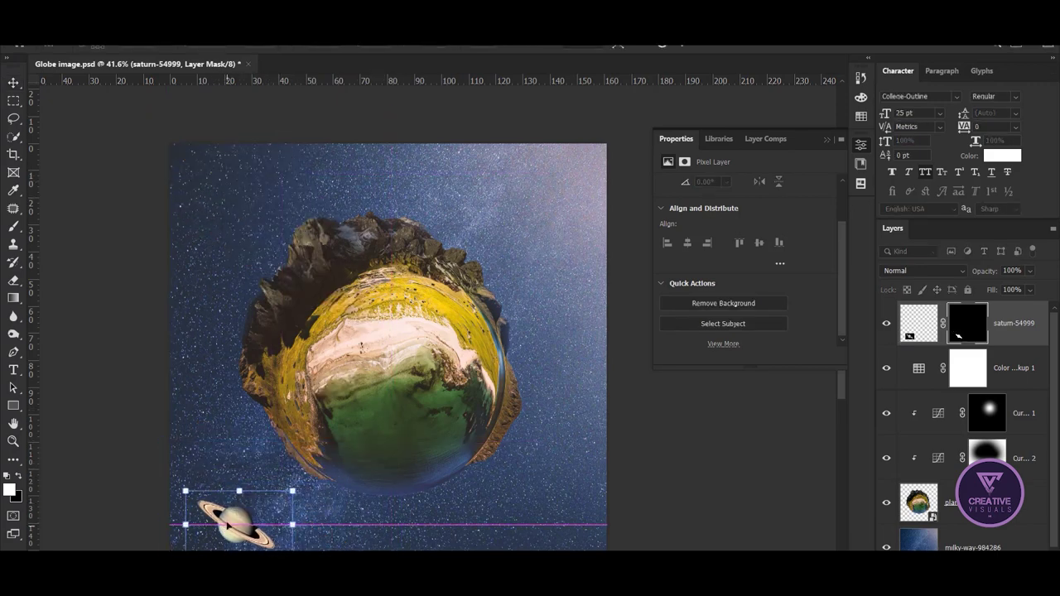
left_click(684, 48)
Move the Saturn layer beneath the Color Lookup grade in the layer stack.
left_click_drag(1014, 325, 1022, 376)
left_click_drag(431, 442, 432, 428)
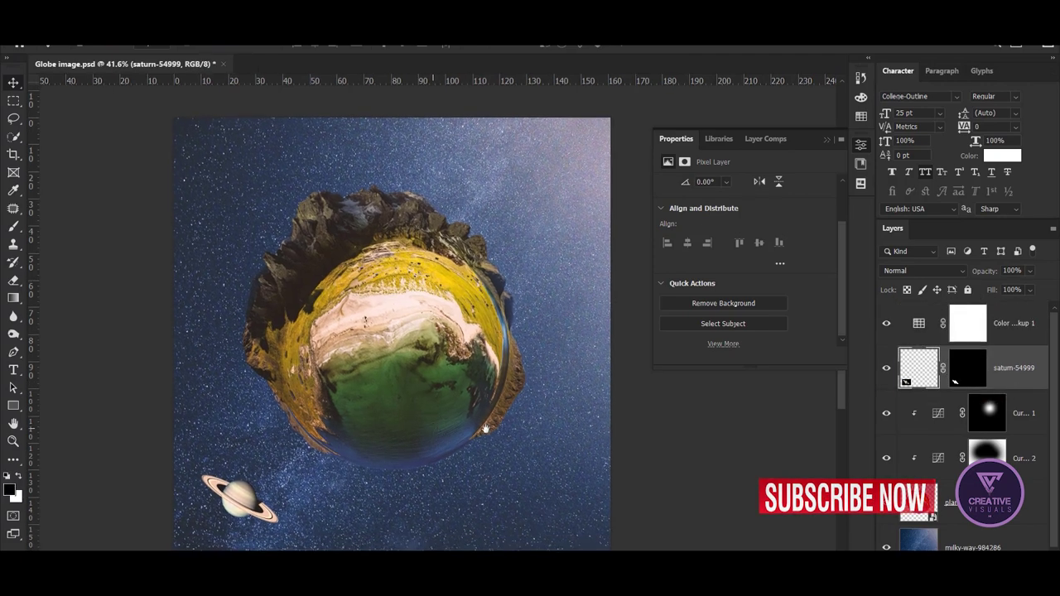
left_click_drag(1014, 367, 1014, 523)
left_click(960, 572)
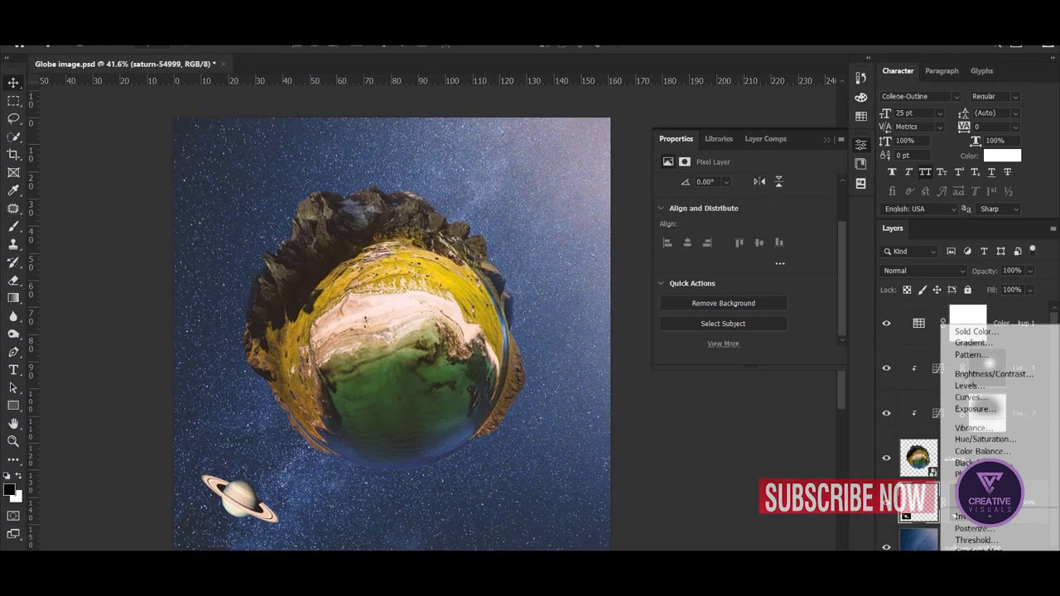
left_click(976, 397)
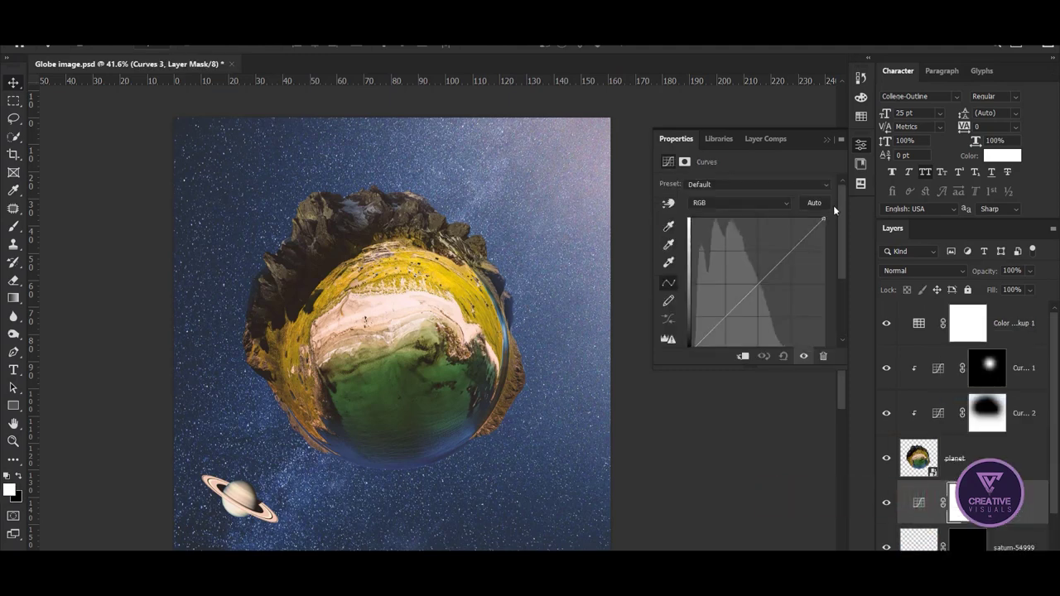
left_click(743, 356)
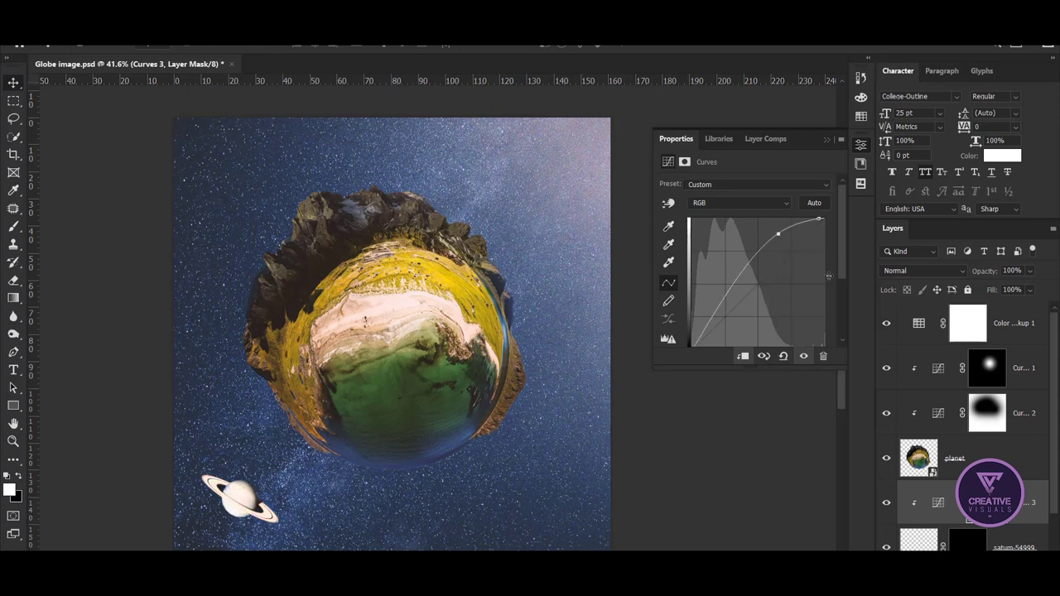
key("Delete")
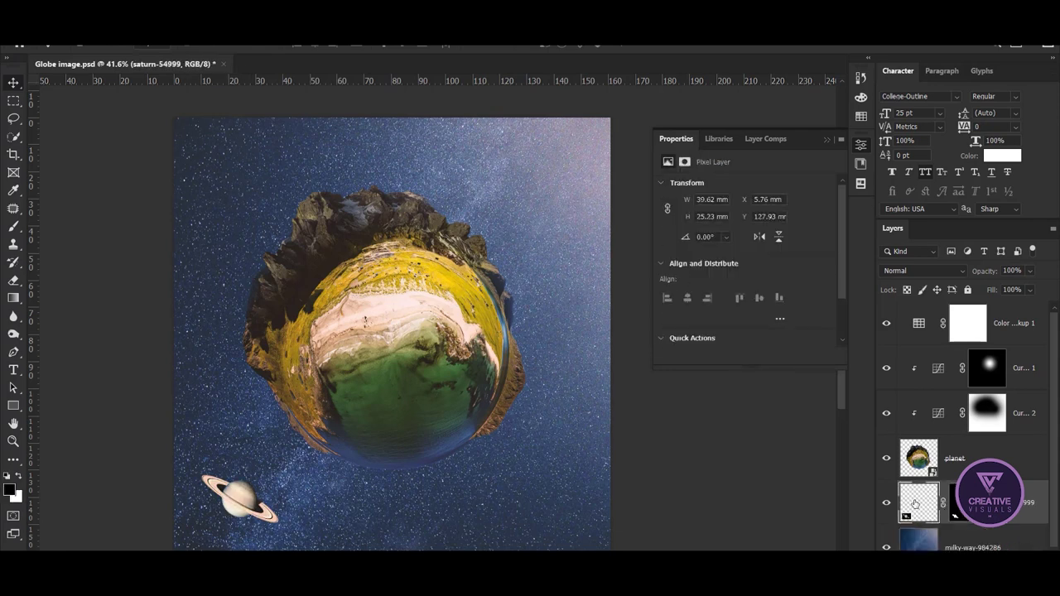
left_click_drag(427, 337, 445, 321)
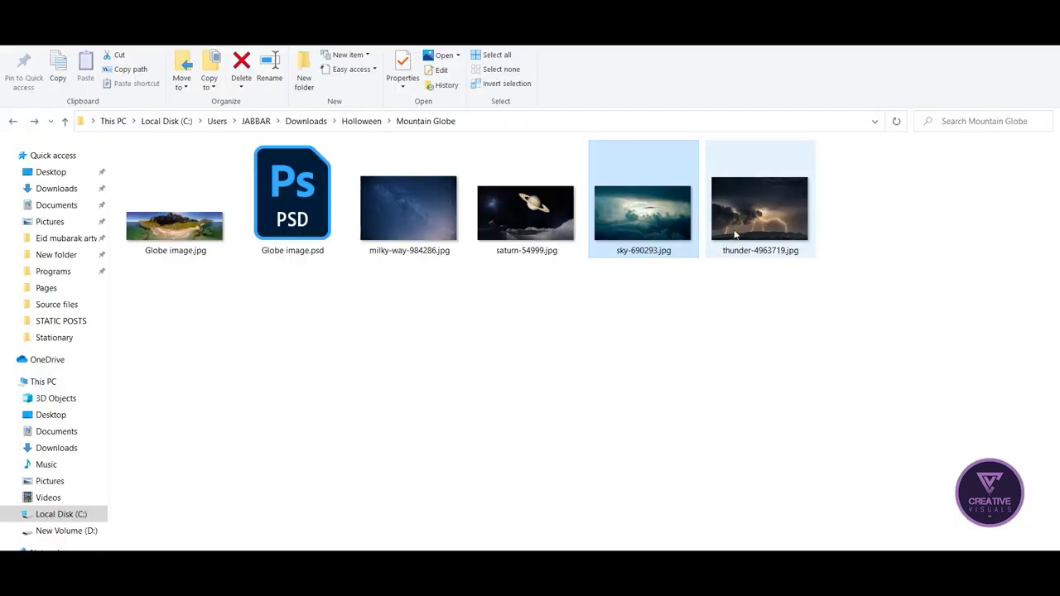
mouse_move(760, 207)
left_mouse_down()
mouse_move(634, 543)
mouse_move(508, 323)
left_mouse_up()
key("ctrl+minus")
Enlarge the thunder image, rotate it about 25 degrees, stretch its corner, reposition it, and commit.
left_click_drag(604, 230, 721, 152)
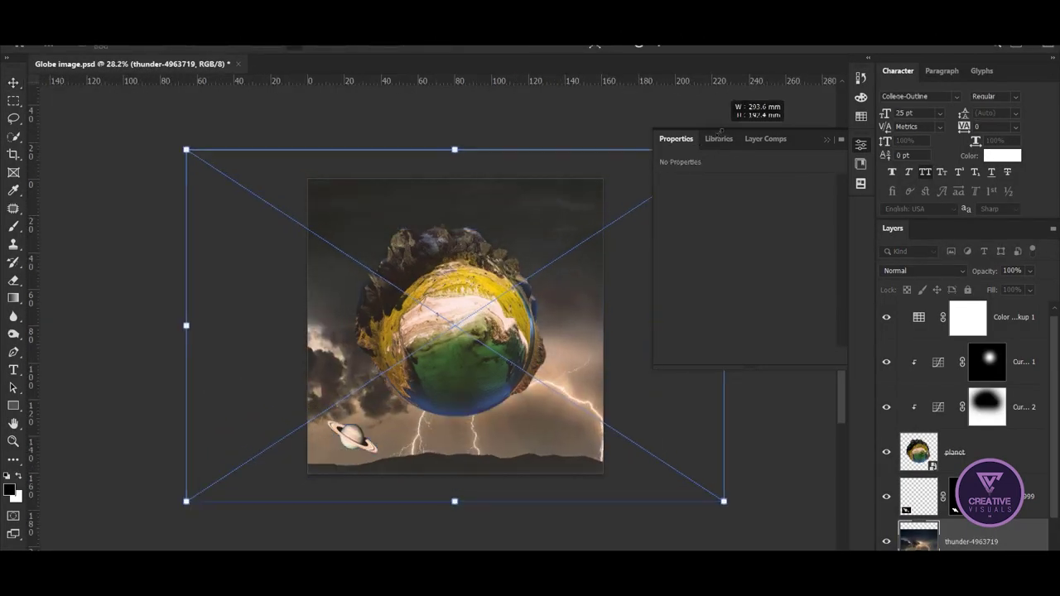
mouse_move(281, 534)
left_mouse_down()
mouse_move(211, 447)
mouse_move(422, 484)
left_mouse_up()
scroll(546, 353, "down", 1)
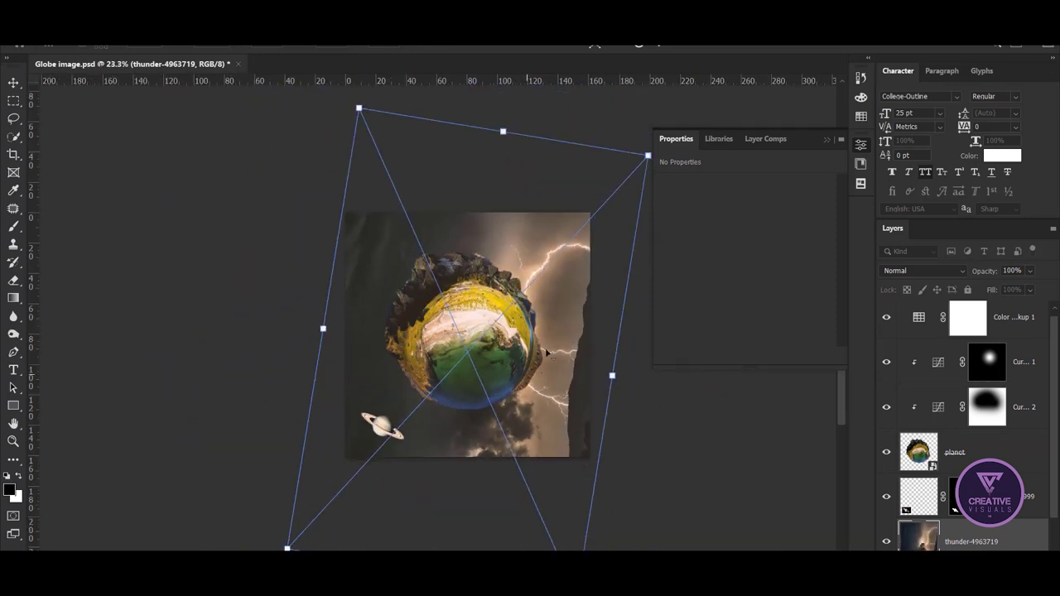
scroll(547, 353, "down", 1)
left_click_drag(638, 171, 672, 134)
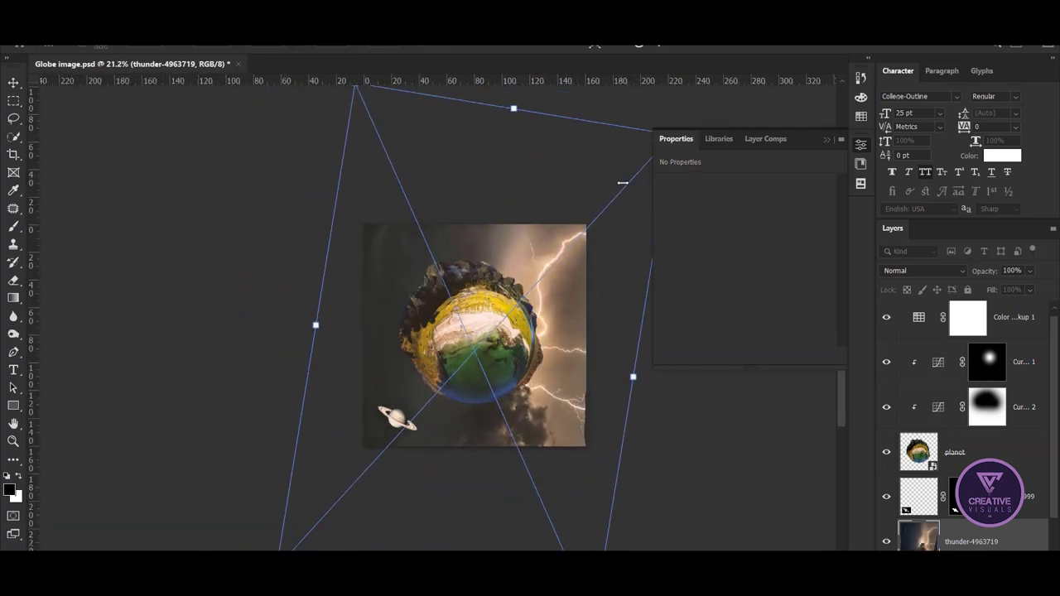
left_click_drag(525, 318, 524, 272)
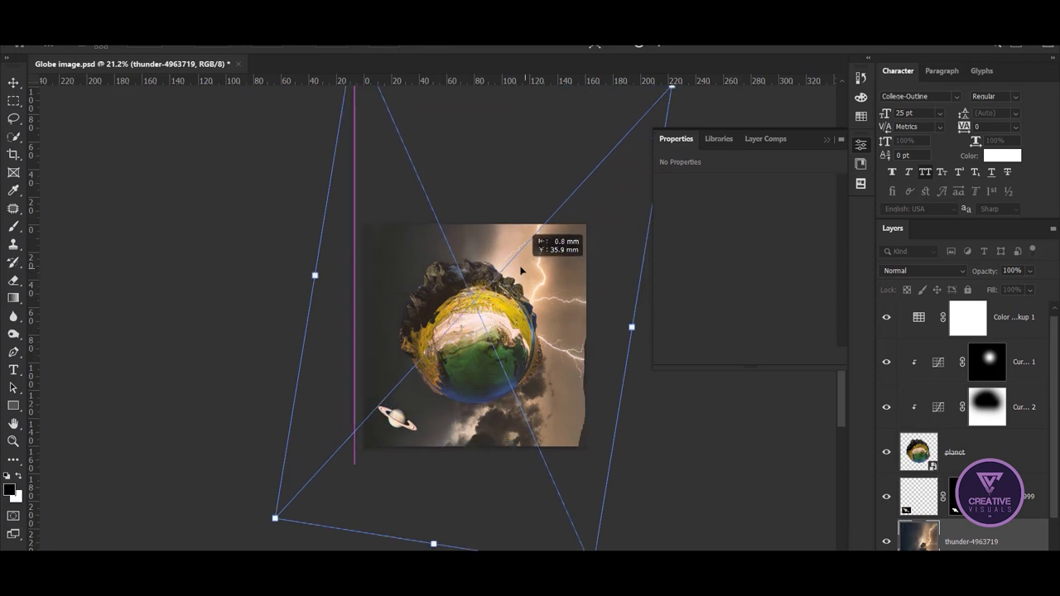
left_click(663, 45)
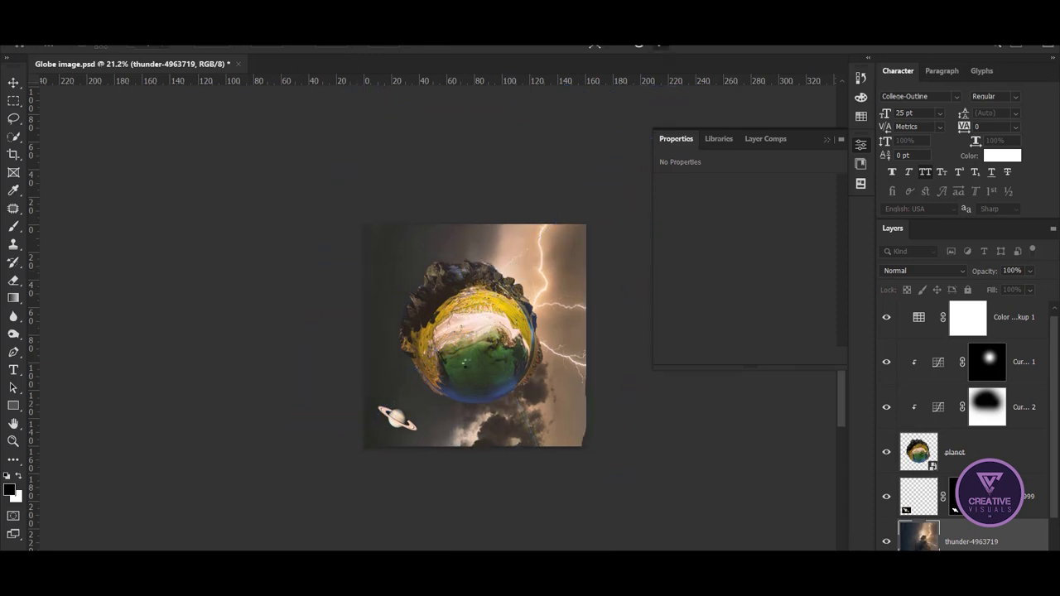
Blend the thunder layer with Hard Light and bring the planet back into view.
scroll(591, 354, "up", 5)
left_click(922, 271)
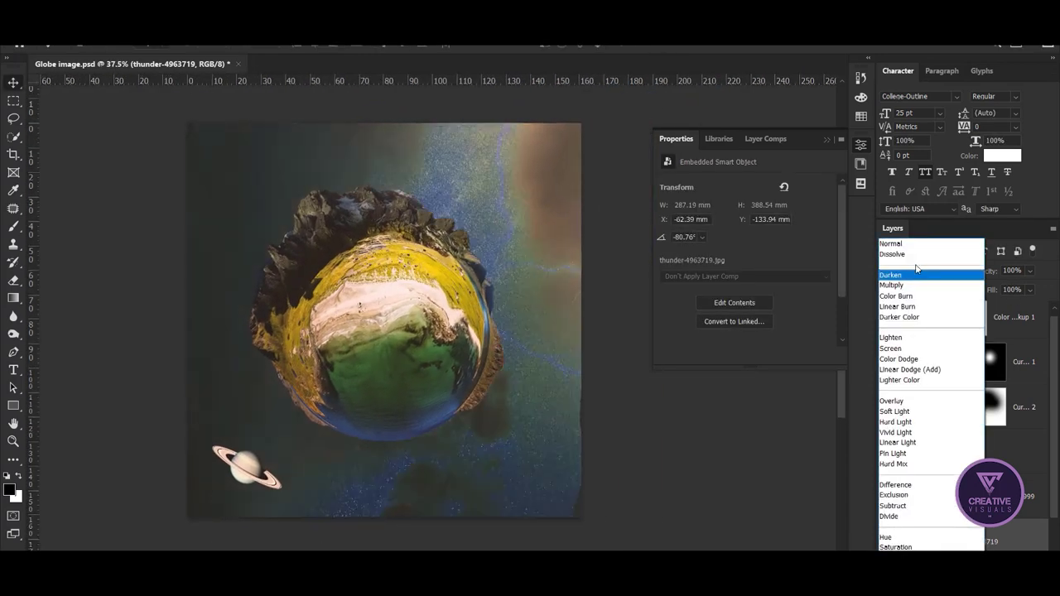
left_click(912, 423)
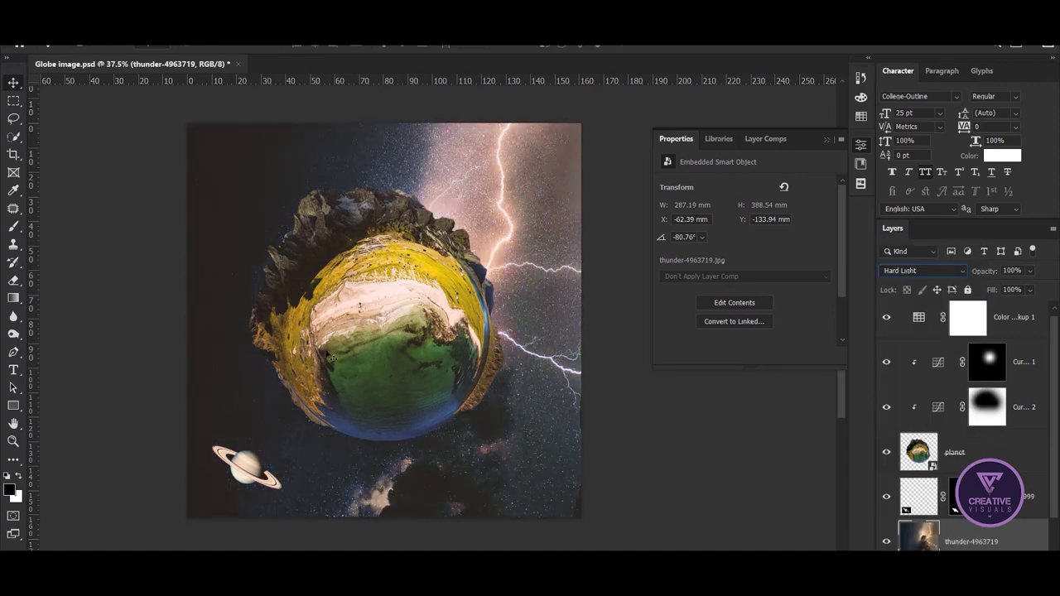
left_click_drag(393, 336, 387, 351)
scroll(386, 351, "up", 1)
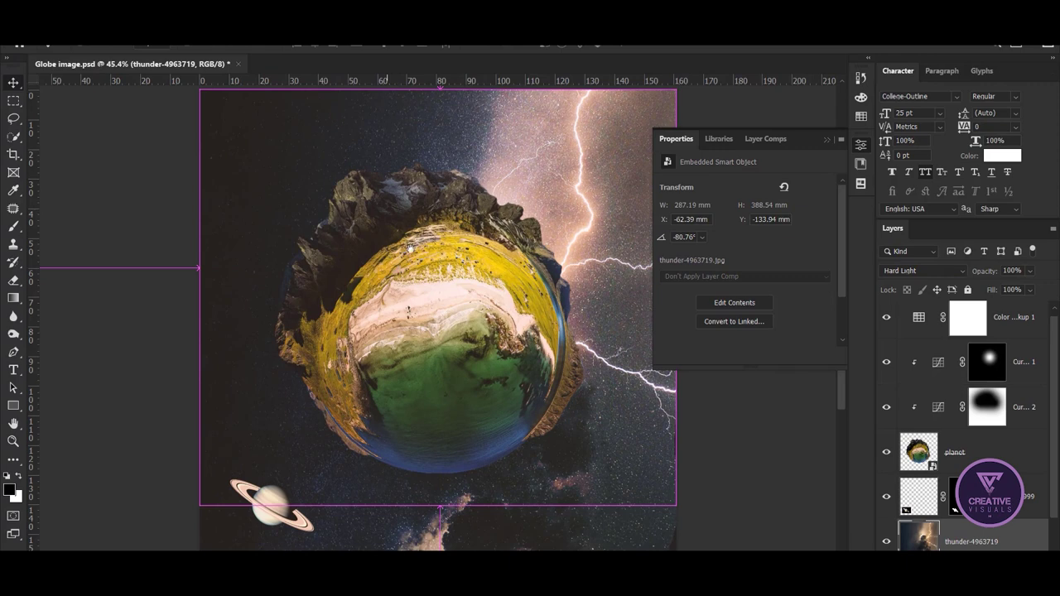
left_click_drag(440, 308, 420, 292)
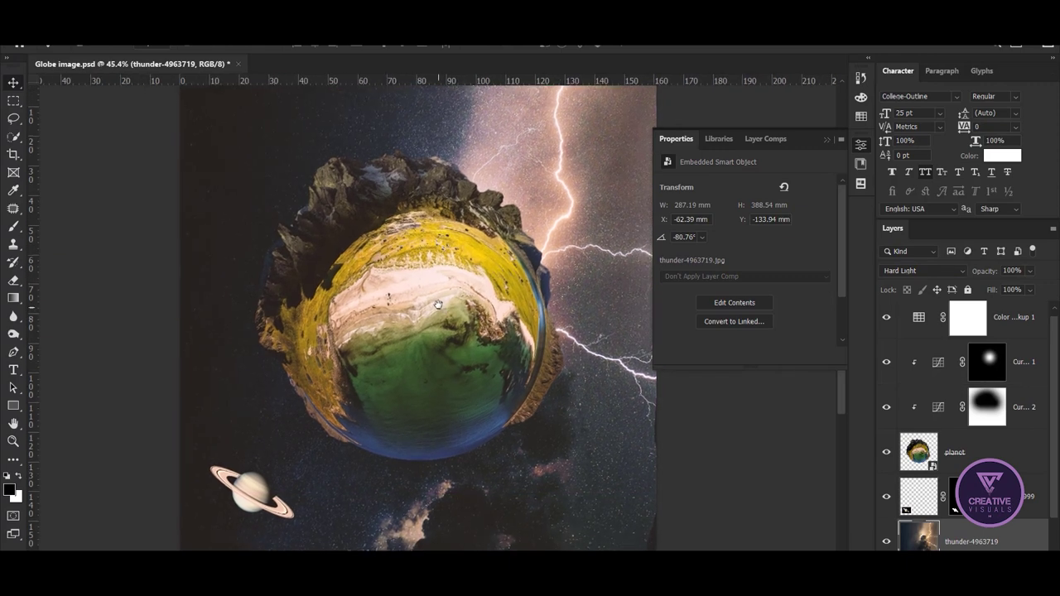
left_click(987, 406)
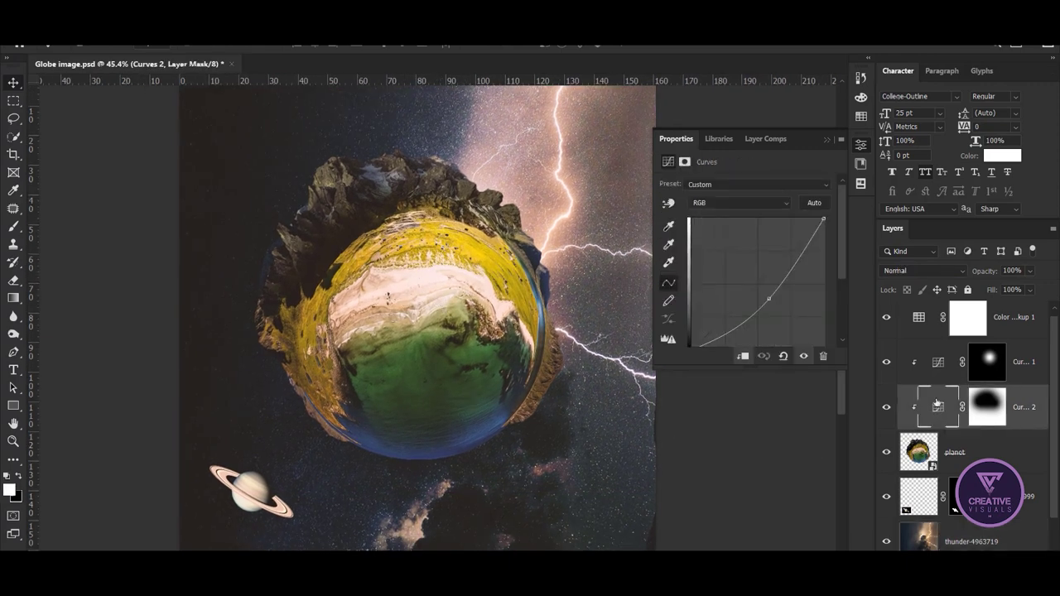
Pull the Curves 2 curve down to darken the planet further.
left_click(938, 407)
left_click_drag(775, 296, 779, 304)
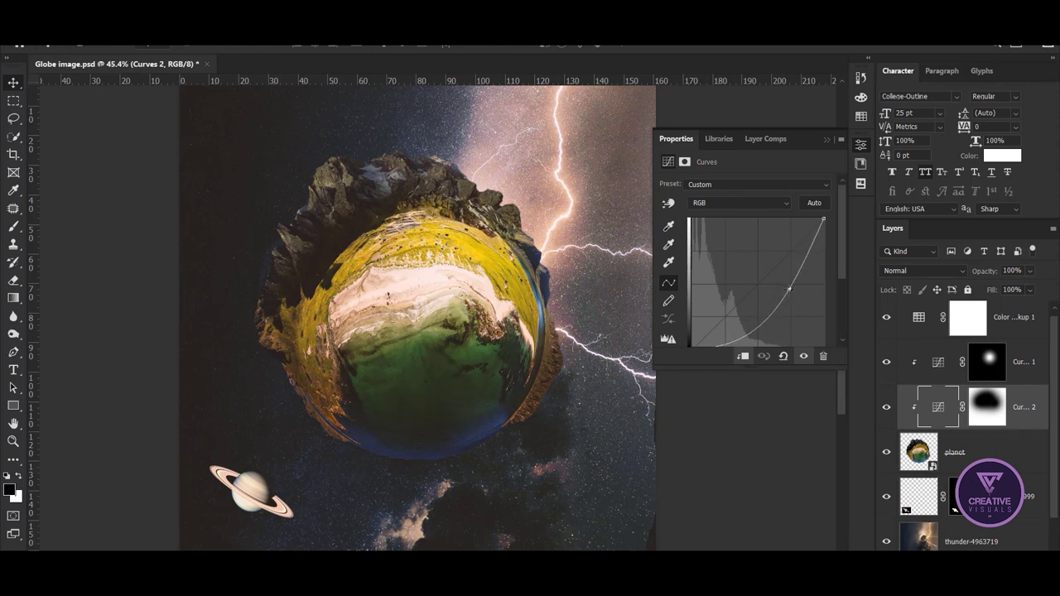
left_click_drag(443, 321, 374, 338)
left_click(949, 376)
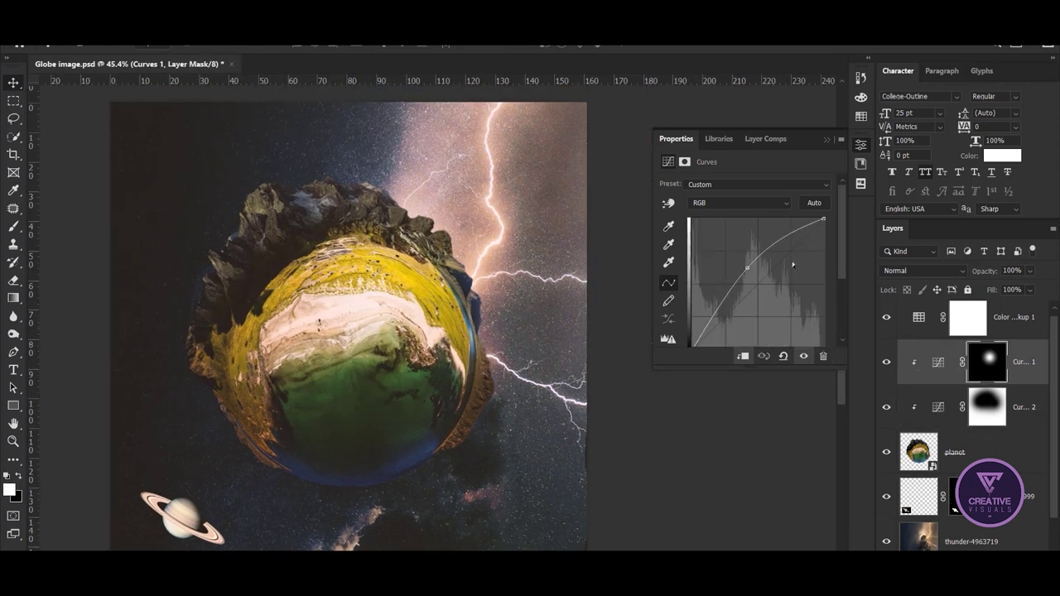
Repaint the Curves 2 mask: black over the lower planet, white across the globe.
left_click(986, 406)
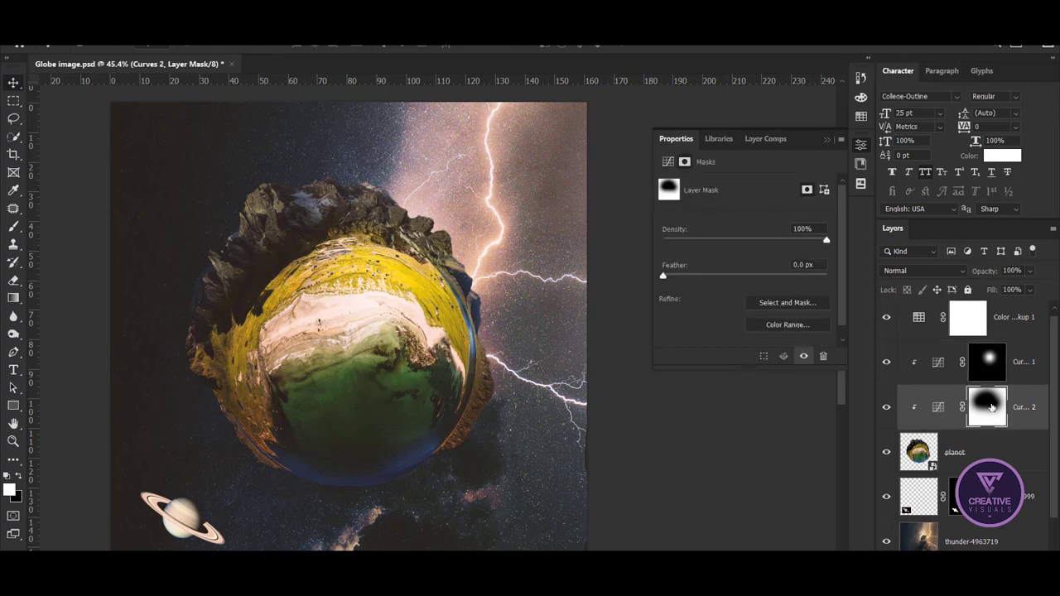
key("b")
key("x")
left_click_drag(245, 480, 250, 460)
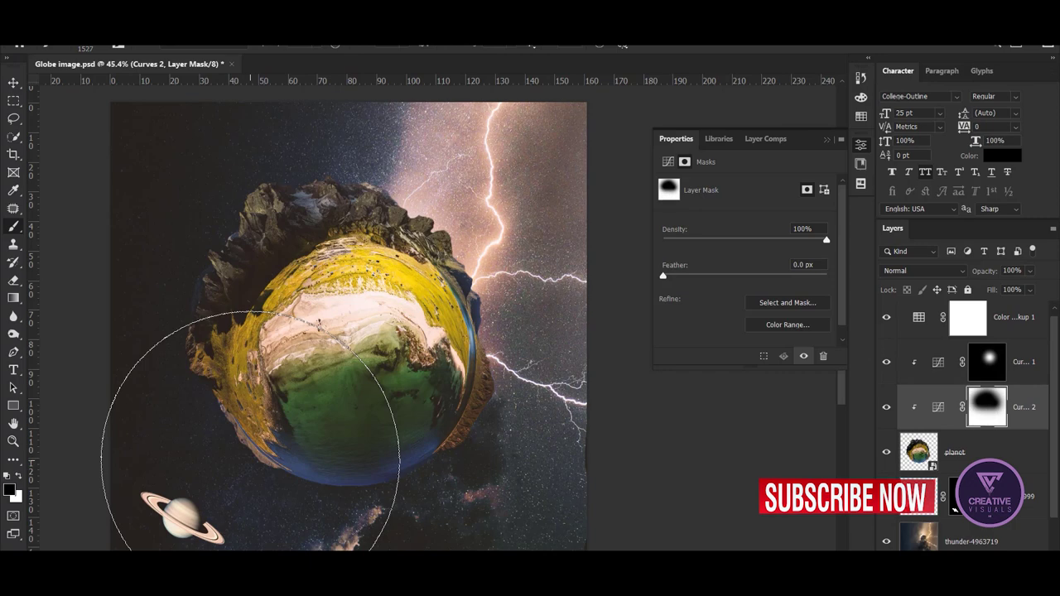
key("x")
left_click_drag(237, 389, 305, 352)
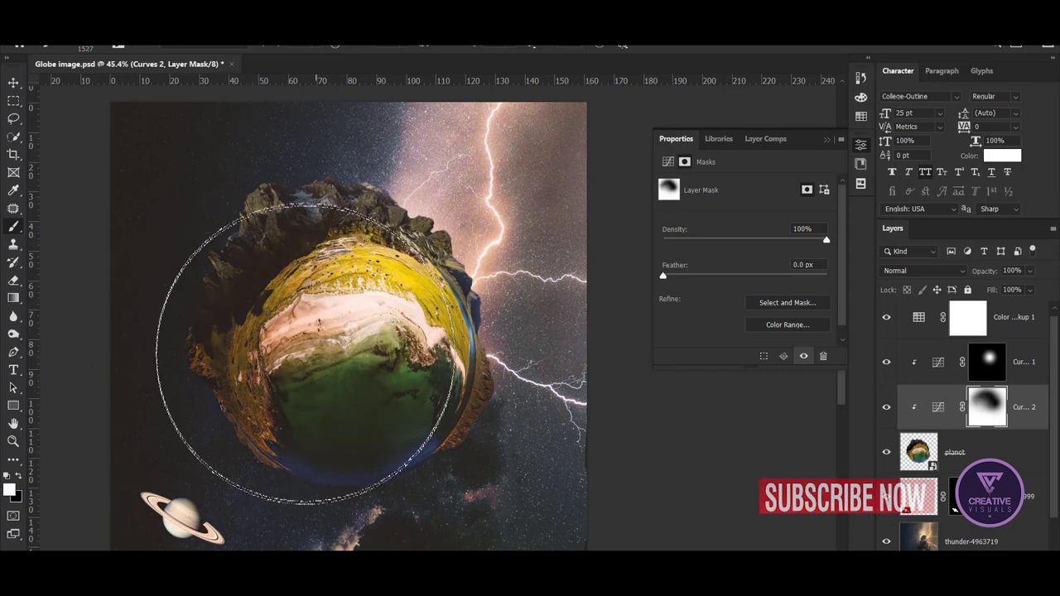
Select the milky-way background layer to prepare a new adjustment layer.
scroll(304, 352, "down", 1)
scroll(347, 372, "down", 1)
scroll(364, 385, "down", 1)
scroll(400, 399, "down", 1)
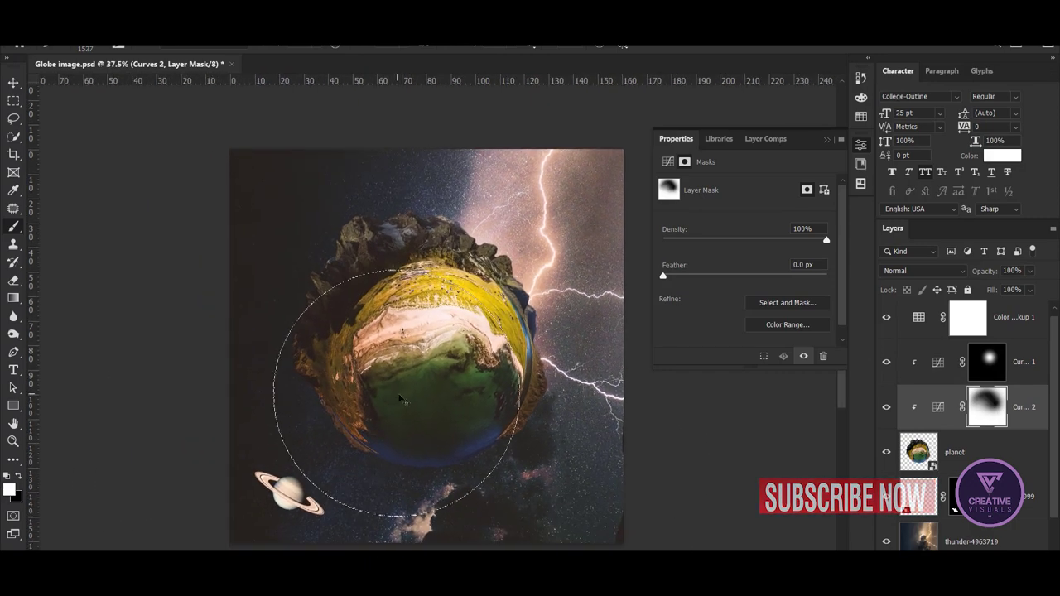
left_click(972, 542)
scroll(968, 455, "down", 1)
left_click(973, 542)
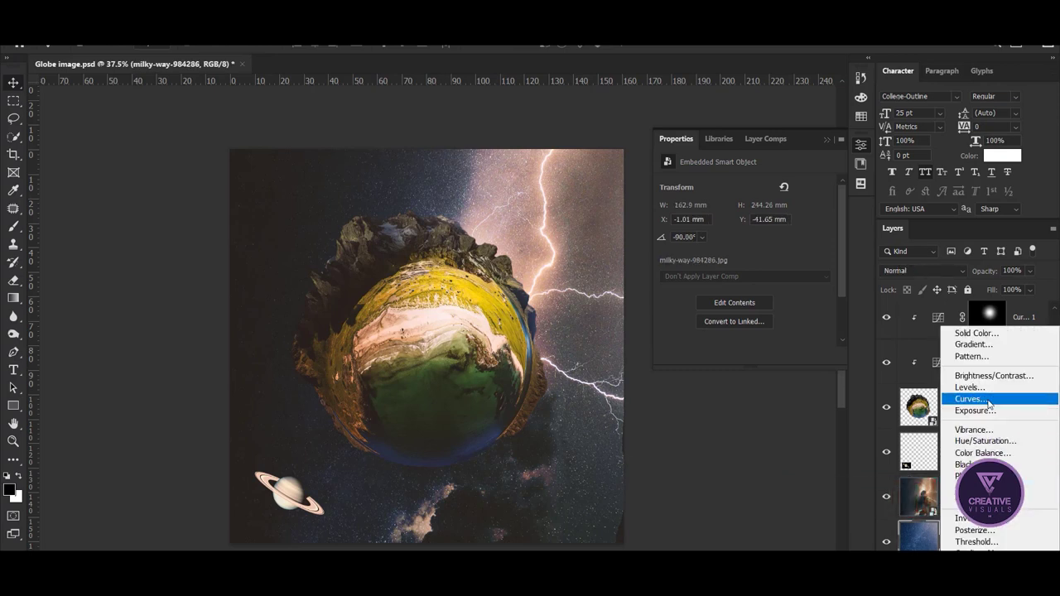
Add a Curves layer above the milky-way background, lifting the black point to output 52 and dipping midtones.
left_click(970, 399)
left_click_drag(755, 284, 747, 277)
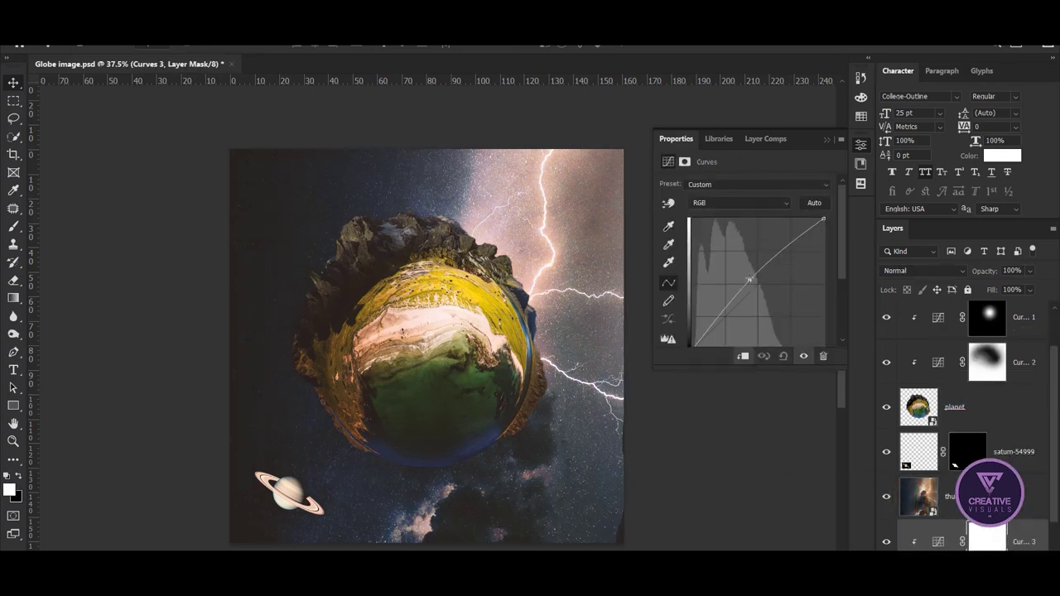
left_click_drag(705, 366, 704, 404)
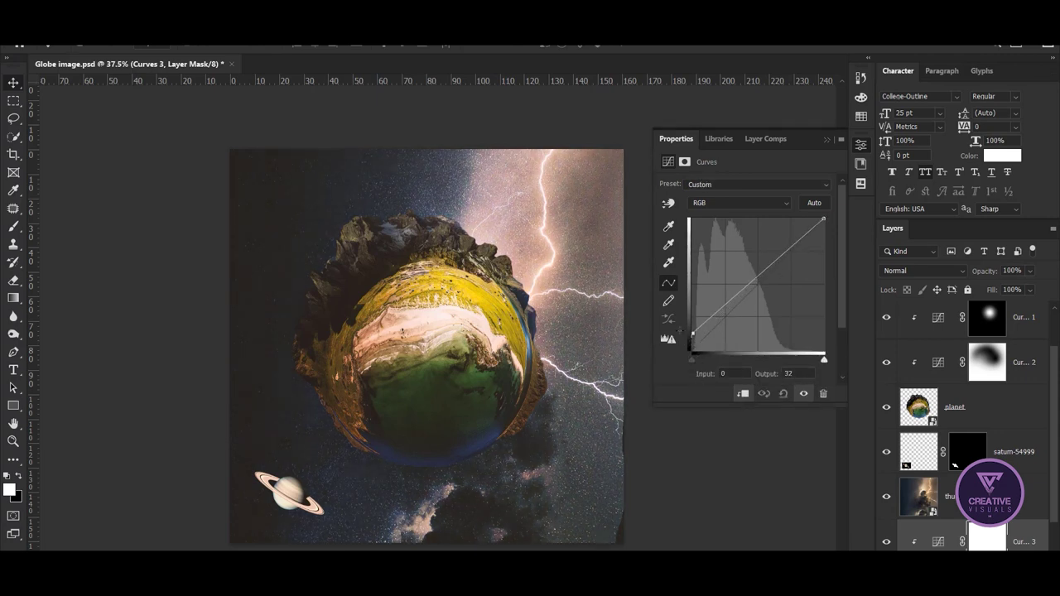
left_click_drag(692, 334, 692, 323)
left_click_drag(752, 273, 759, 286)
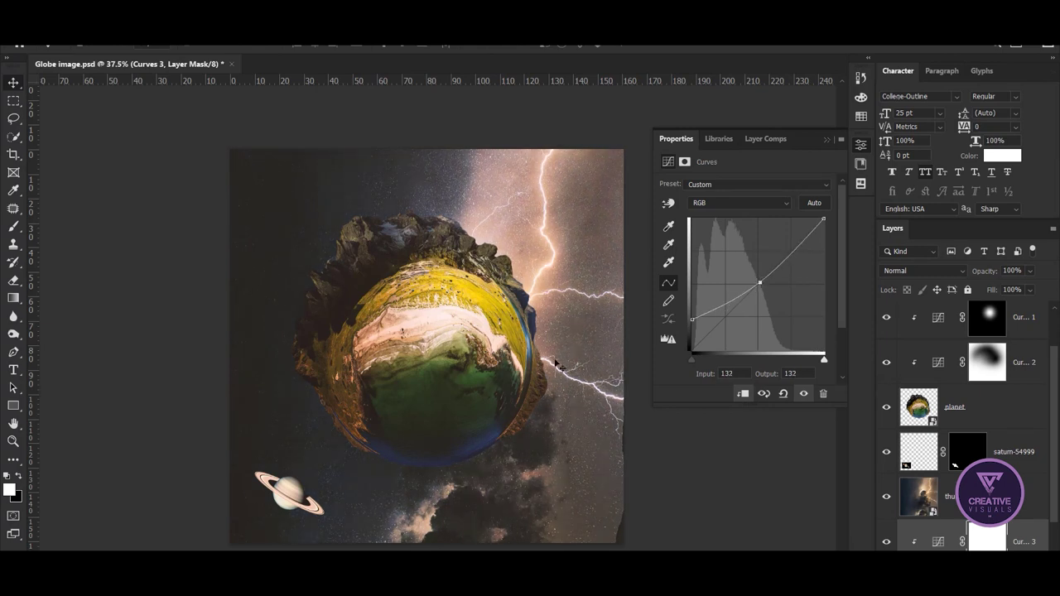
Nudge the lightning image slightly to the right.
left_click_drag(492, 390, 484, 378)
left_click_drag(568, 466, 573, 447)
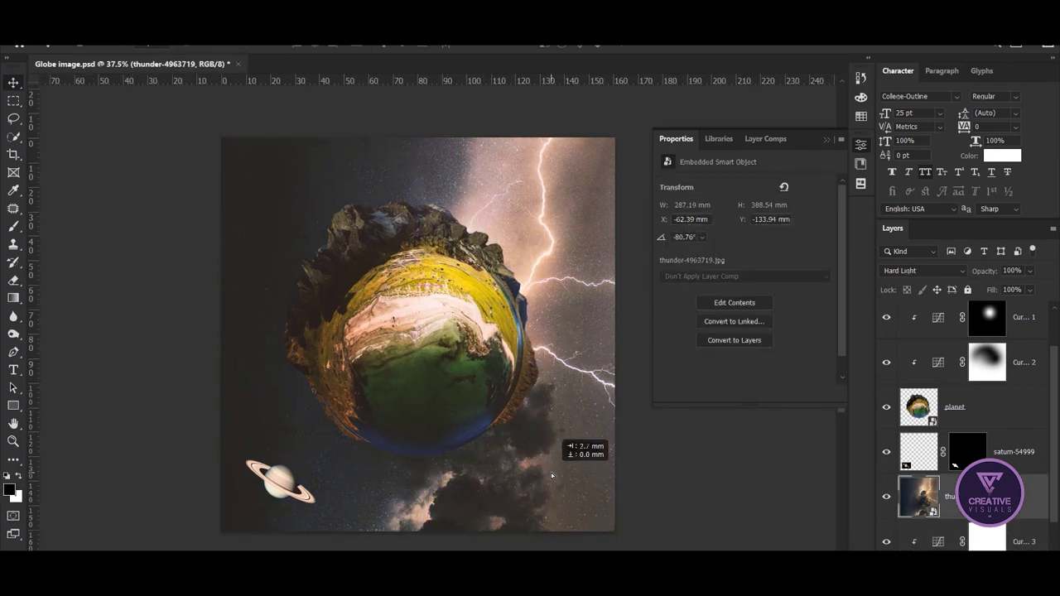
scroll(497, 406, "up", 1)
scroll(497, 406, "up", 2)
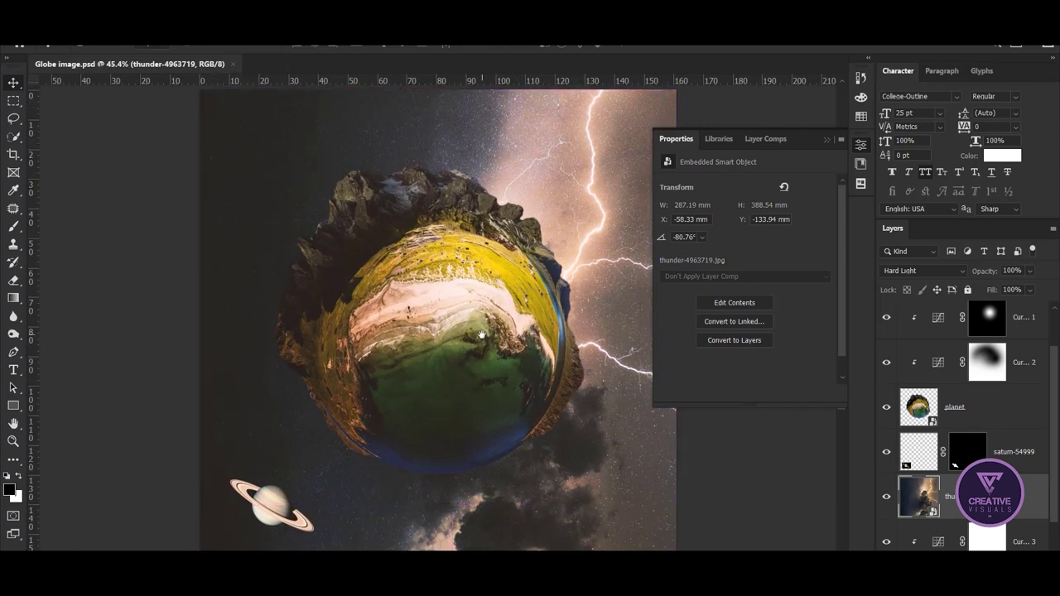